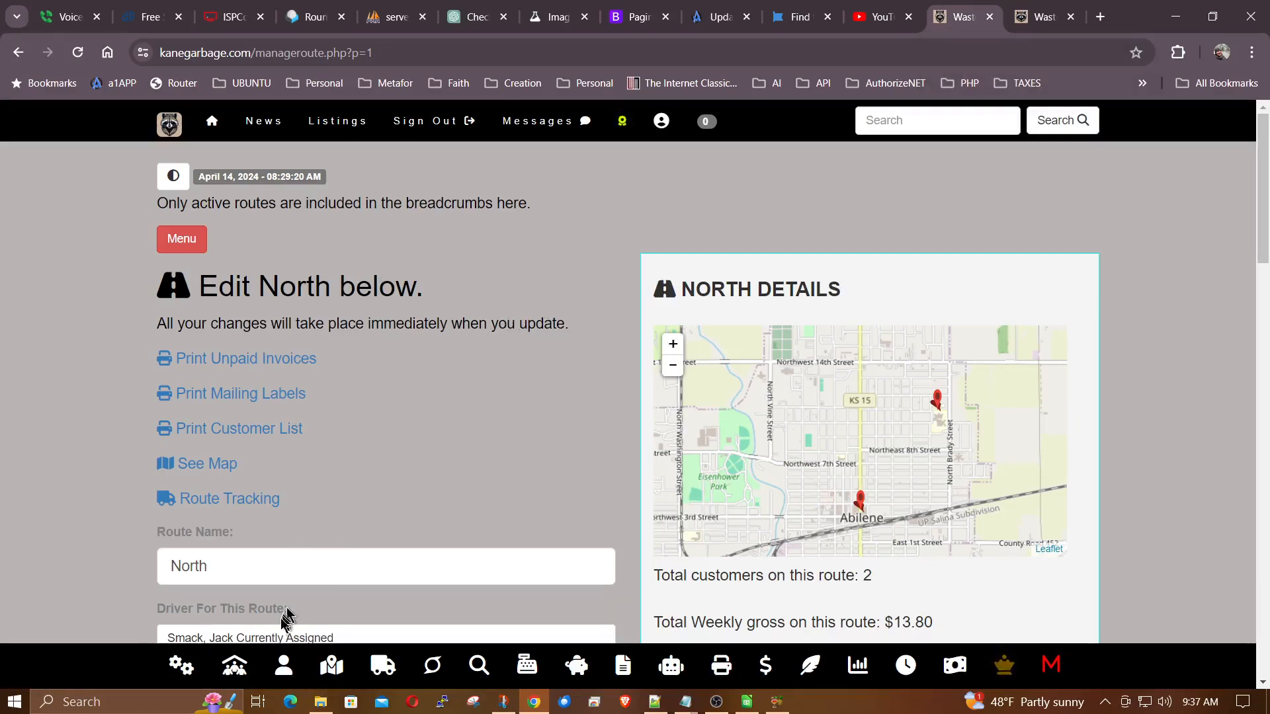
Open the management page and browse its list of customer cities.
click(237, 667)
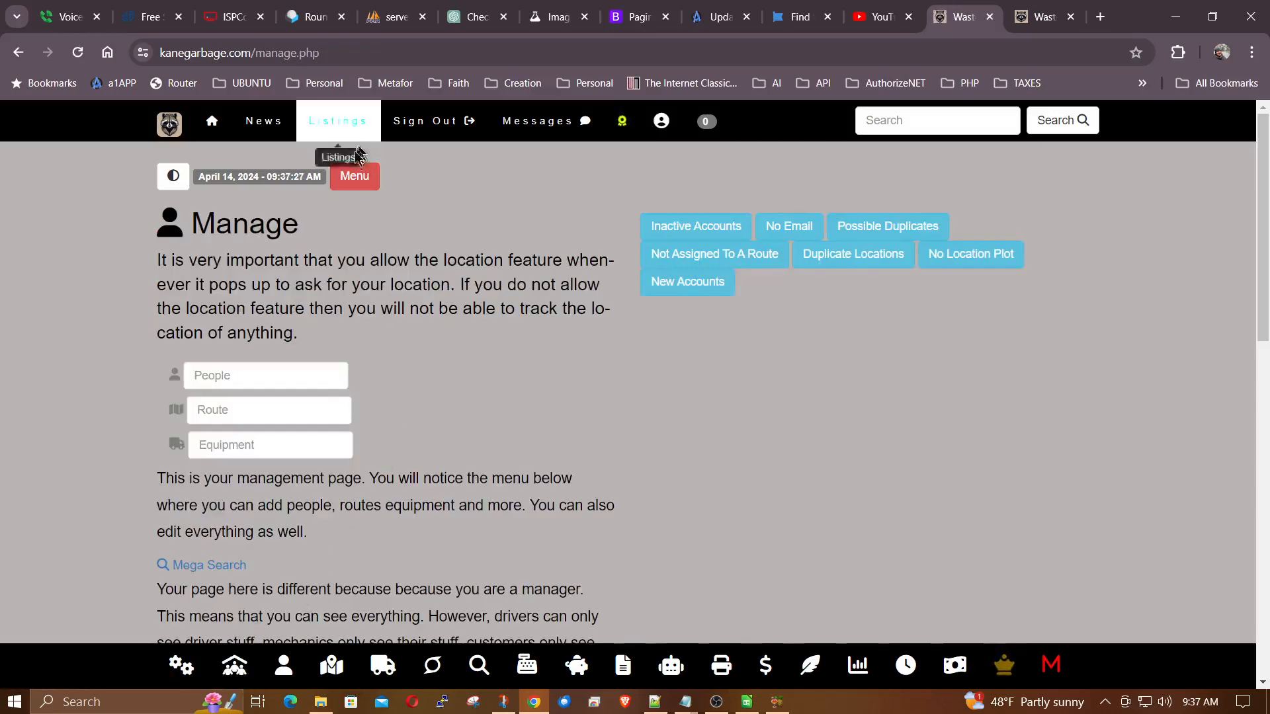
click(355, 175)
scroll(997, 291, down, 3)
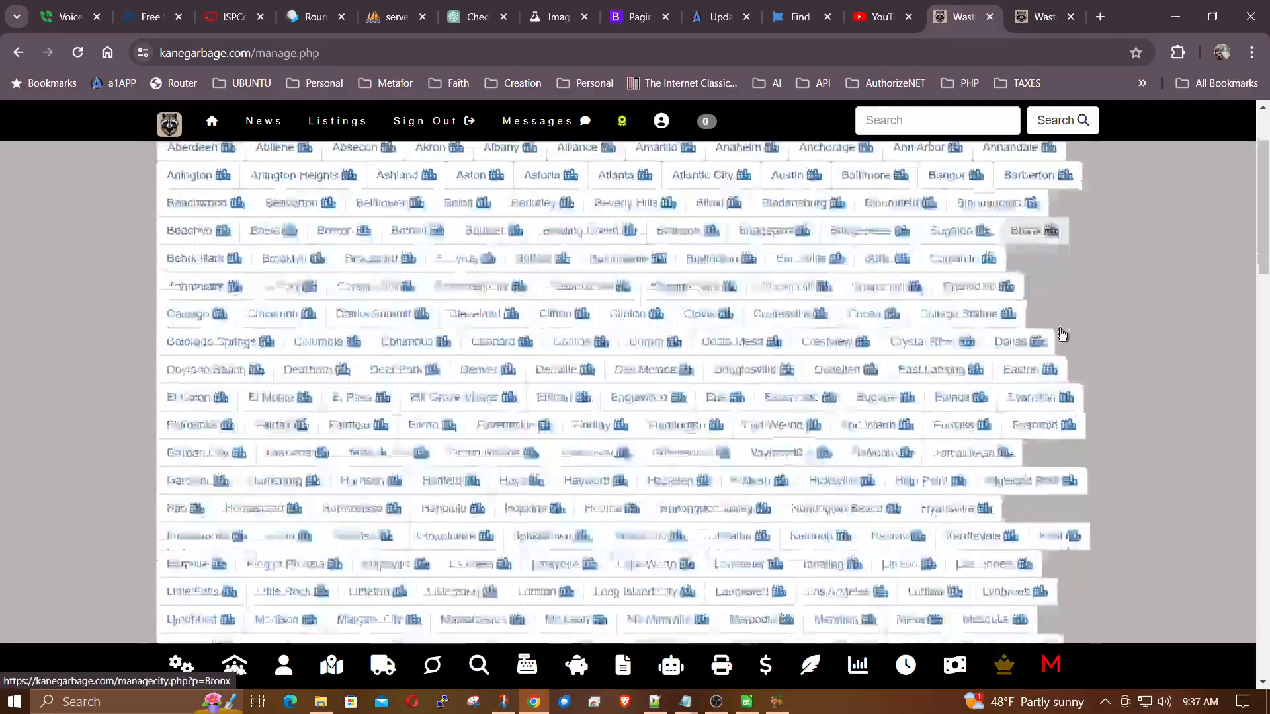
scroll(834, 521, down, 3)
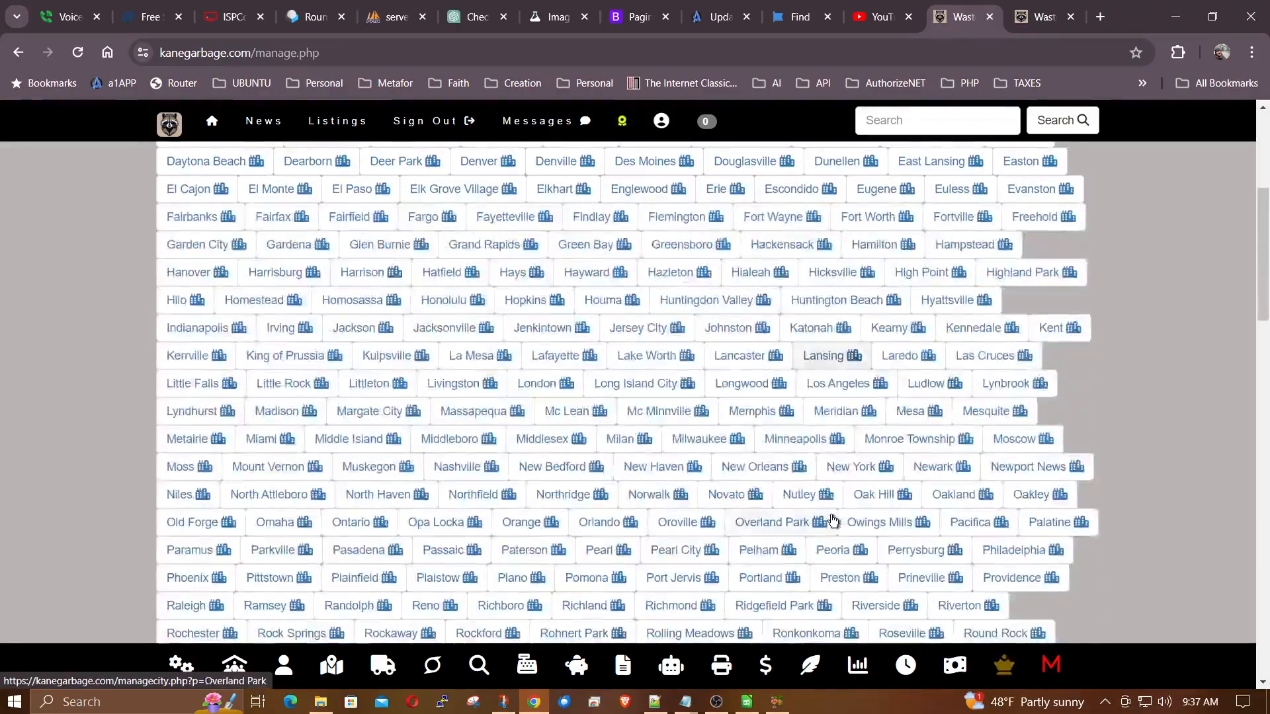
scroll(833, 521, down, 3)
scroll(833, 522, up, 7)
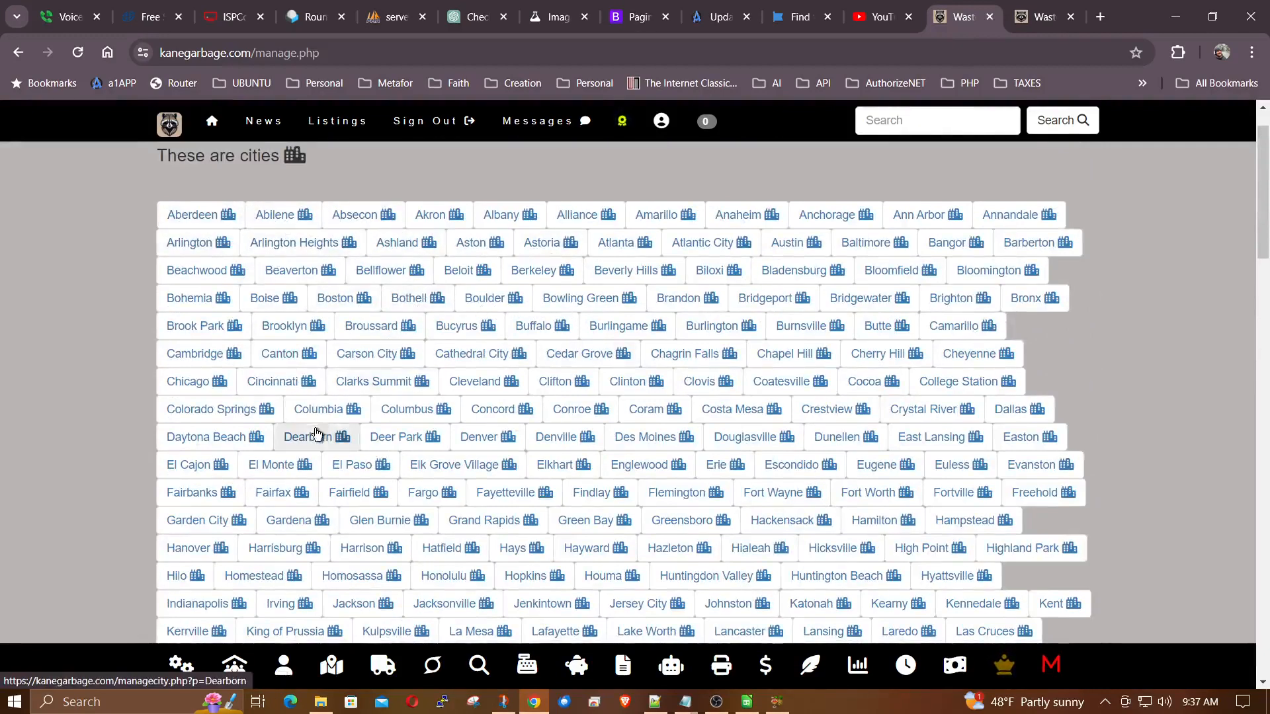
scroll(397, 417, up, 1)
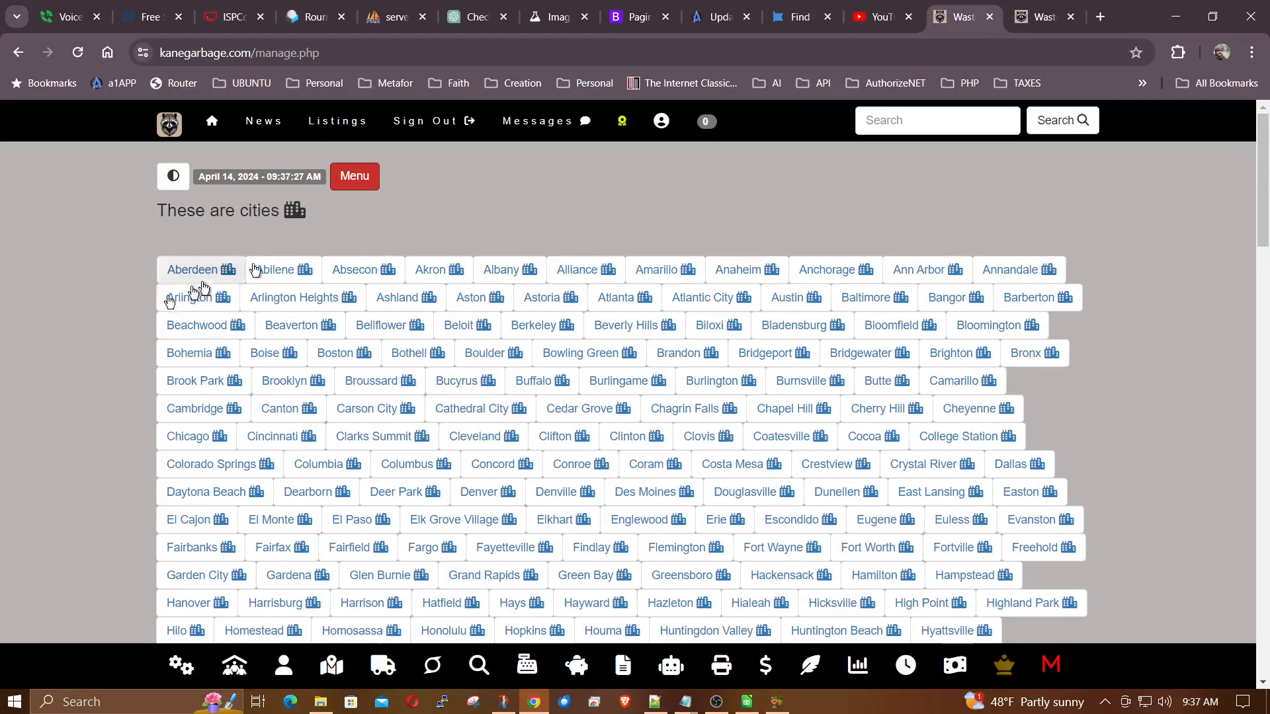
Open the bulk route features and add everyone from the city of Aberdeen to the North route.
click(431, 668)
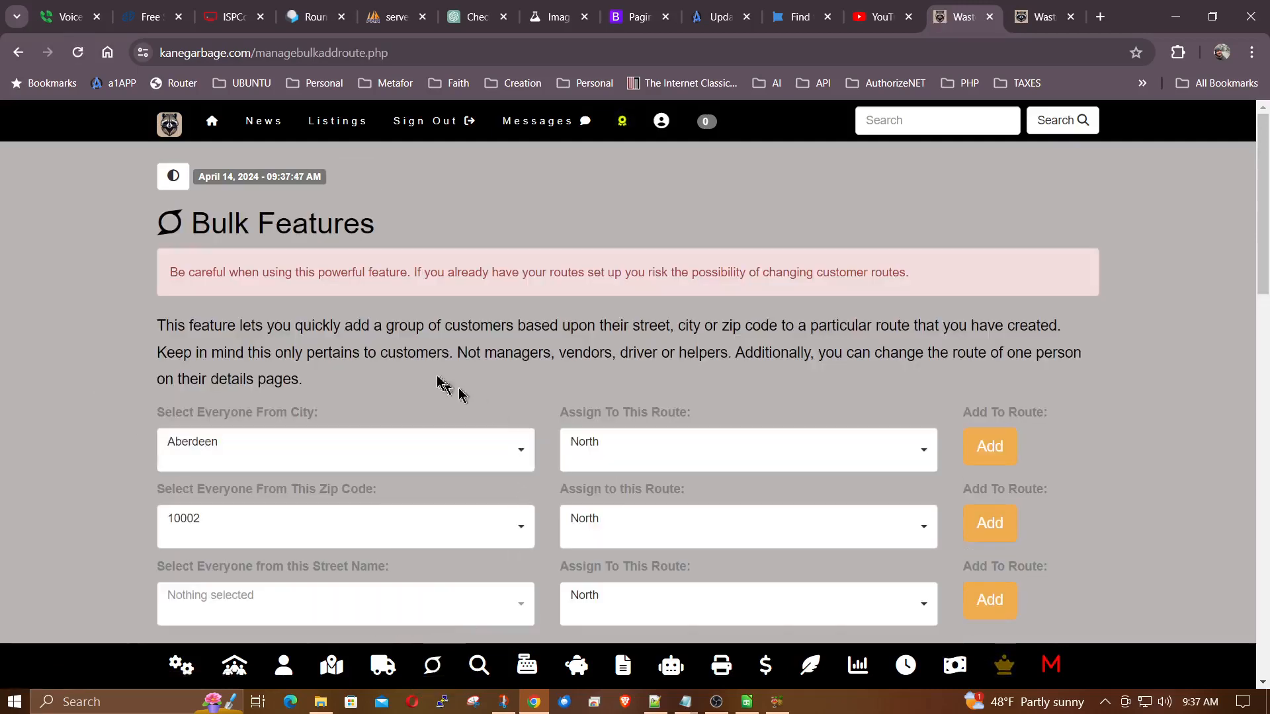
scroll(462, 326, down, 1)
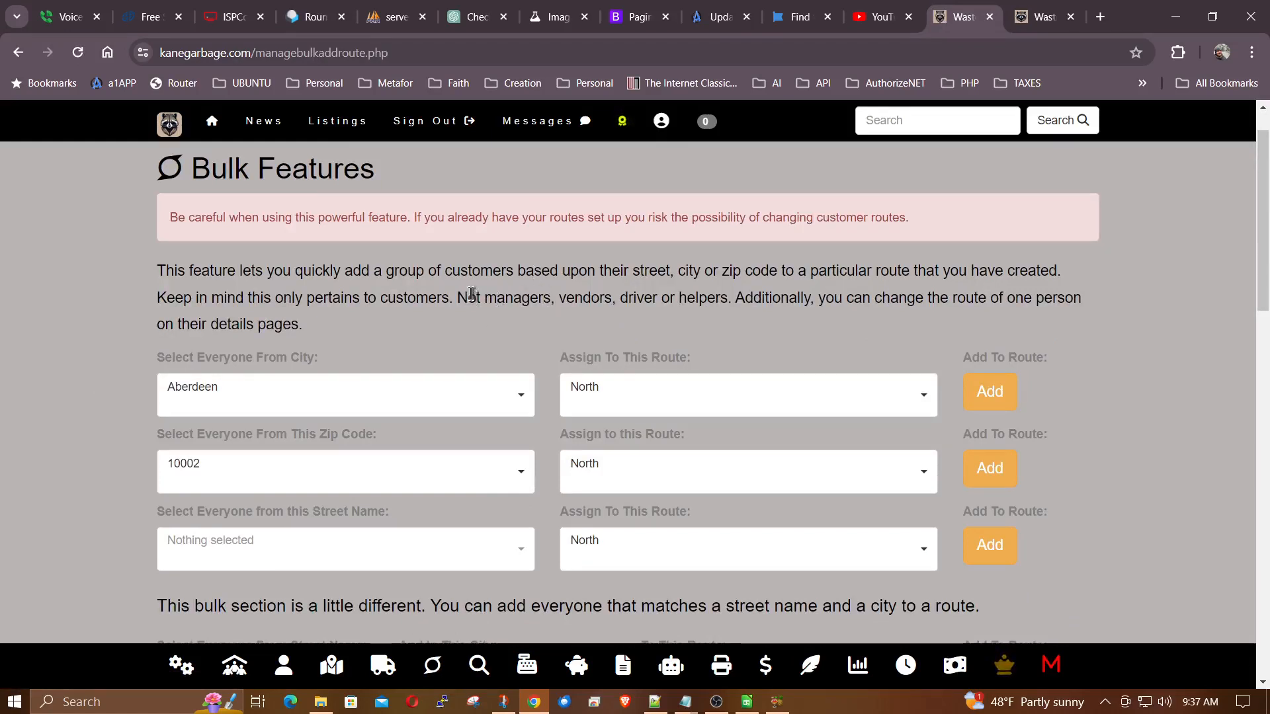
mouse_move(161, 361)
click(262, 396)
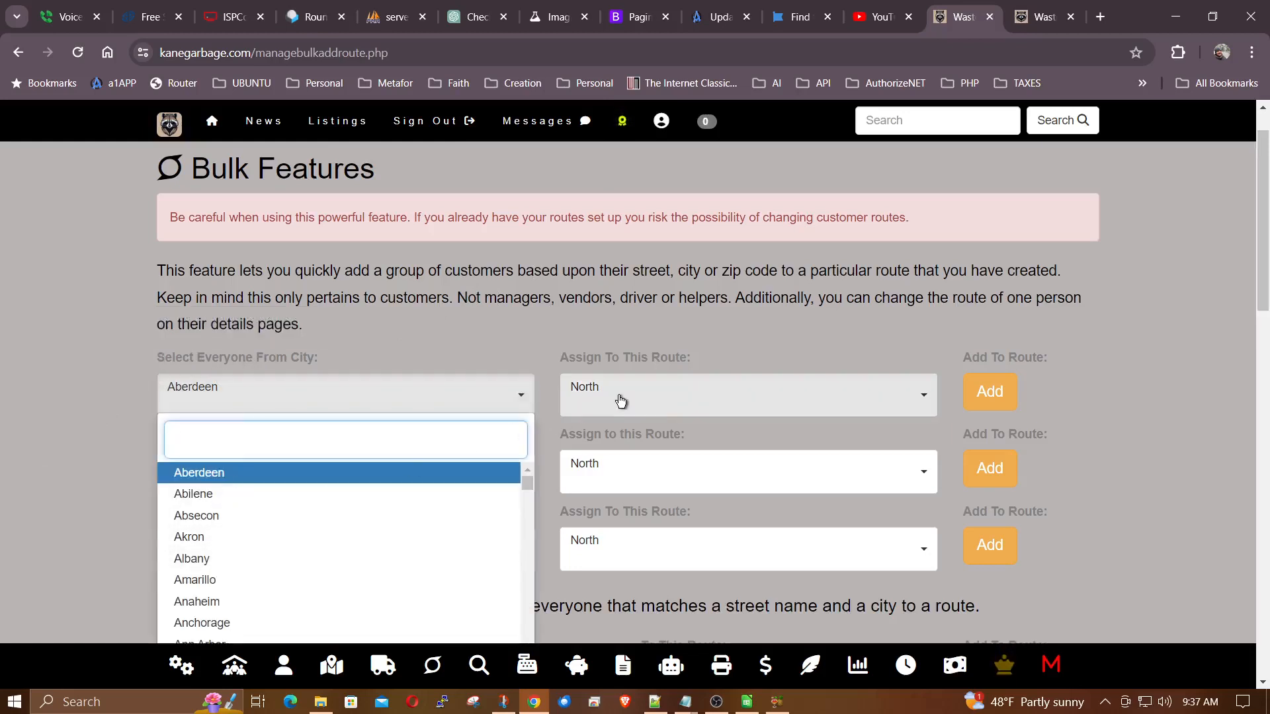
click(456, 341)
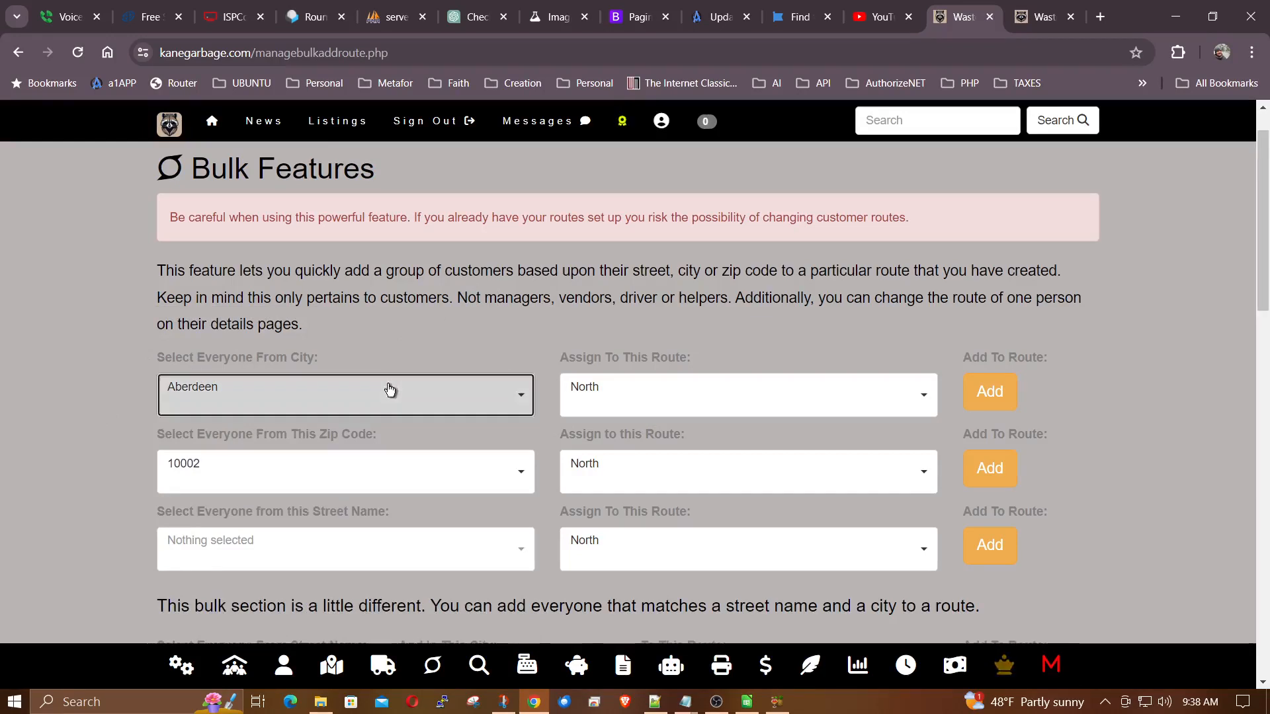
click(389, 391)
click(236, 481)
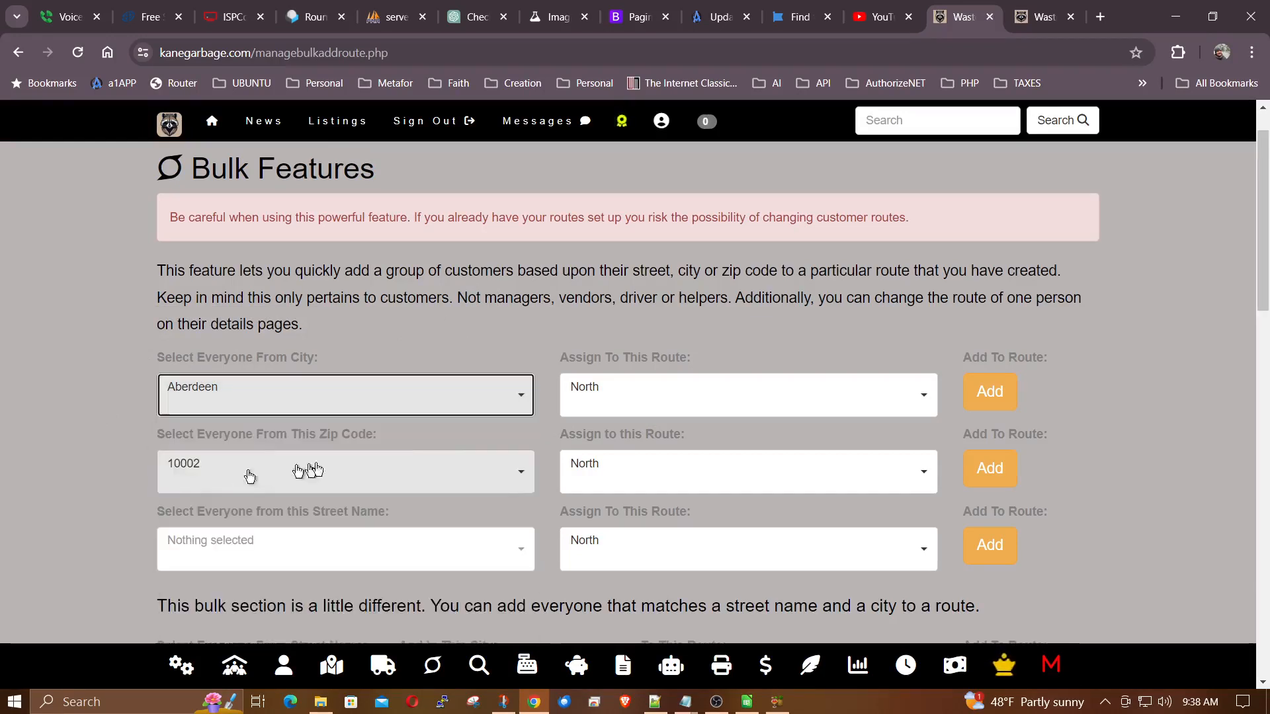
click(672, 403)
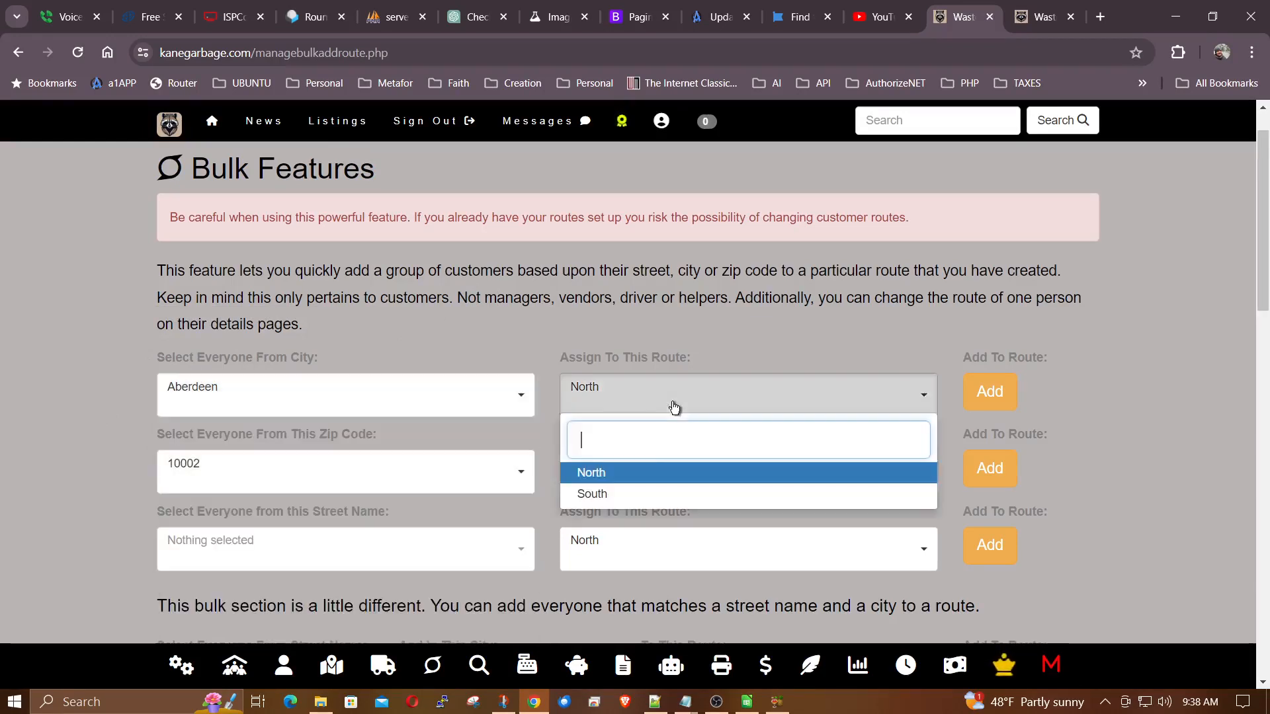
click(625, 471)
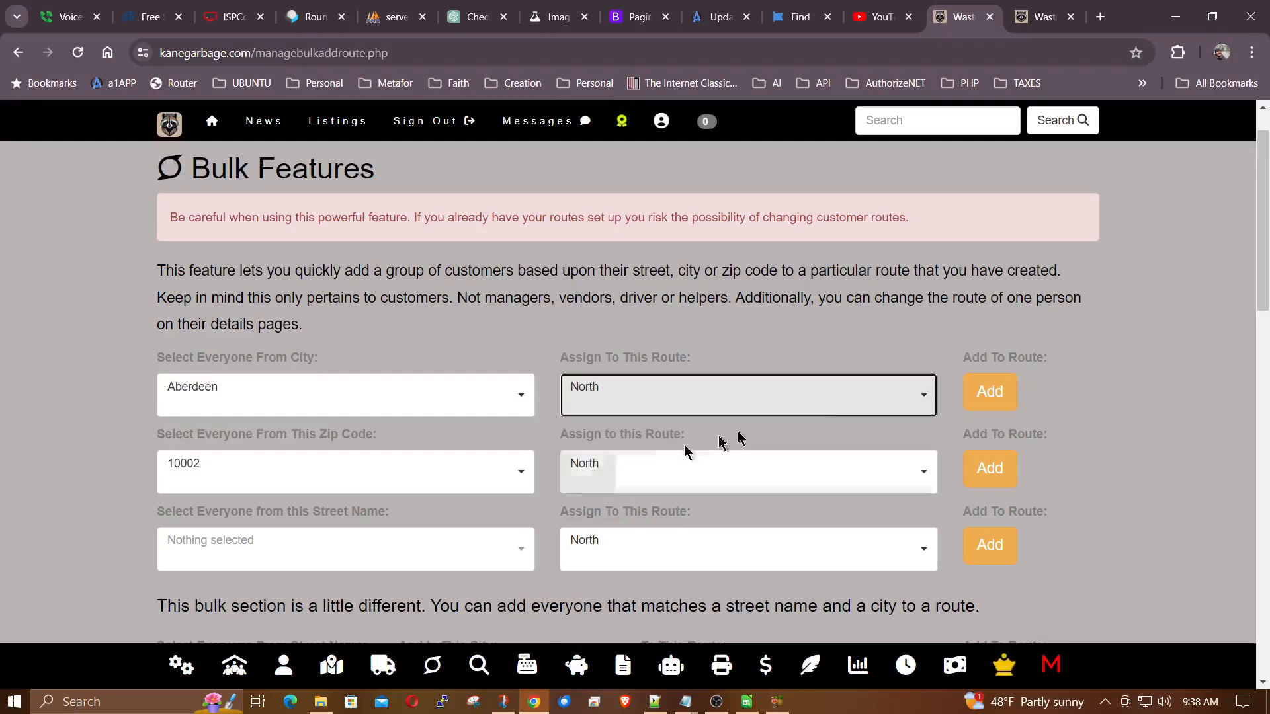
click(990, 395)
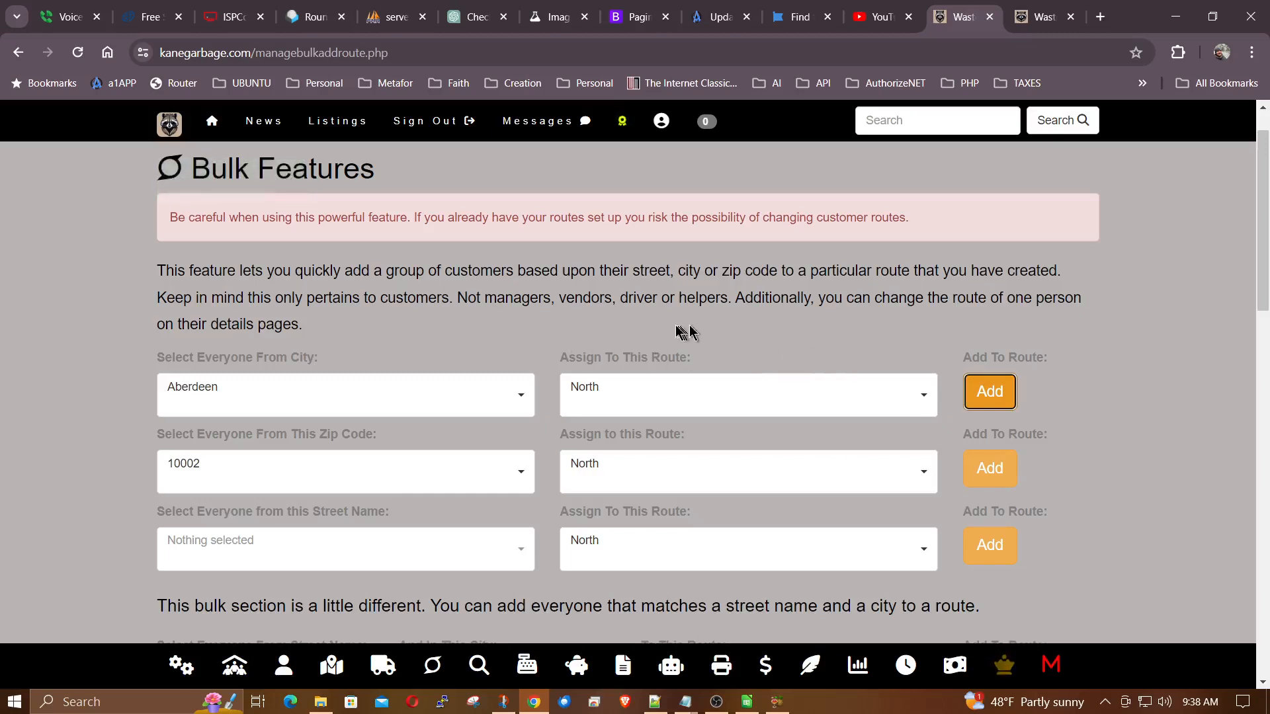
Add everyone from the city of Abilene to the North route.
scroll(692, 331, down, 1)
click(465, 334)
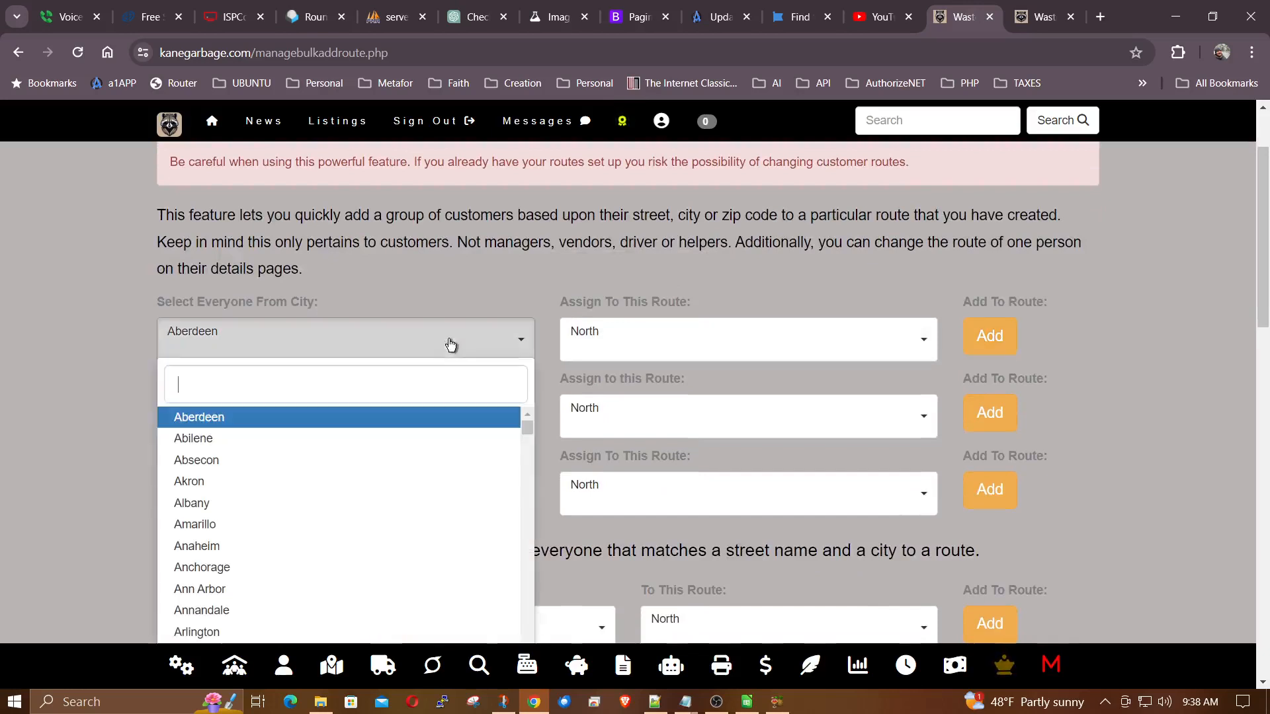
click(219, 440)
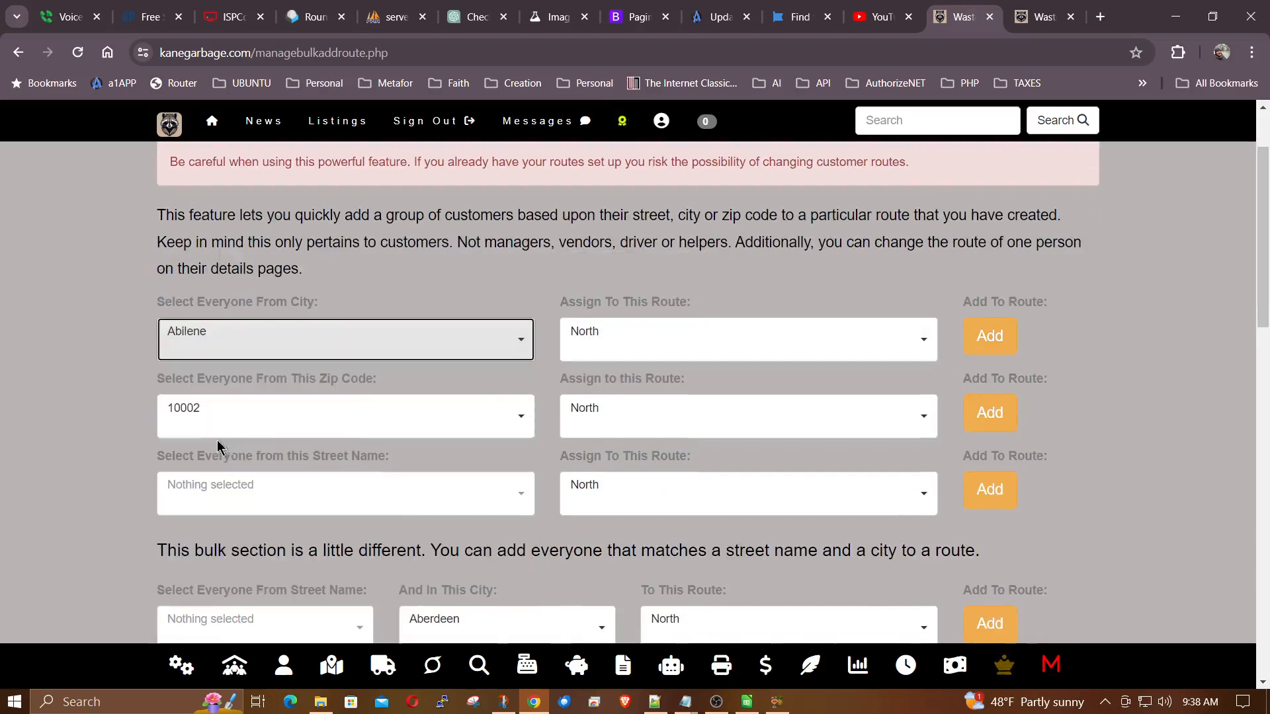
click(999, 343)
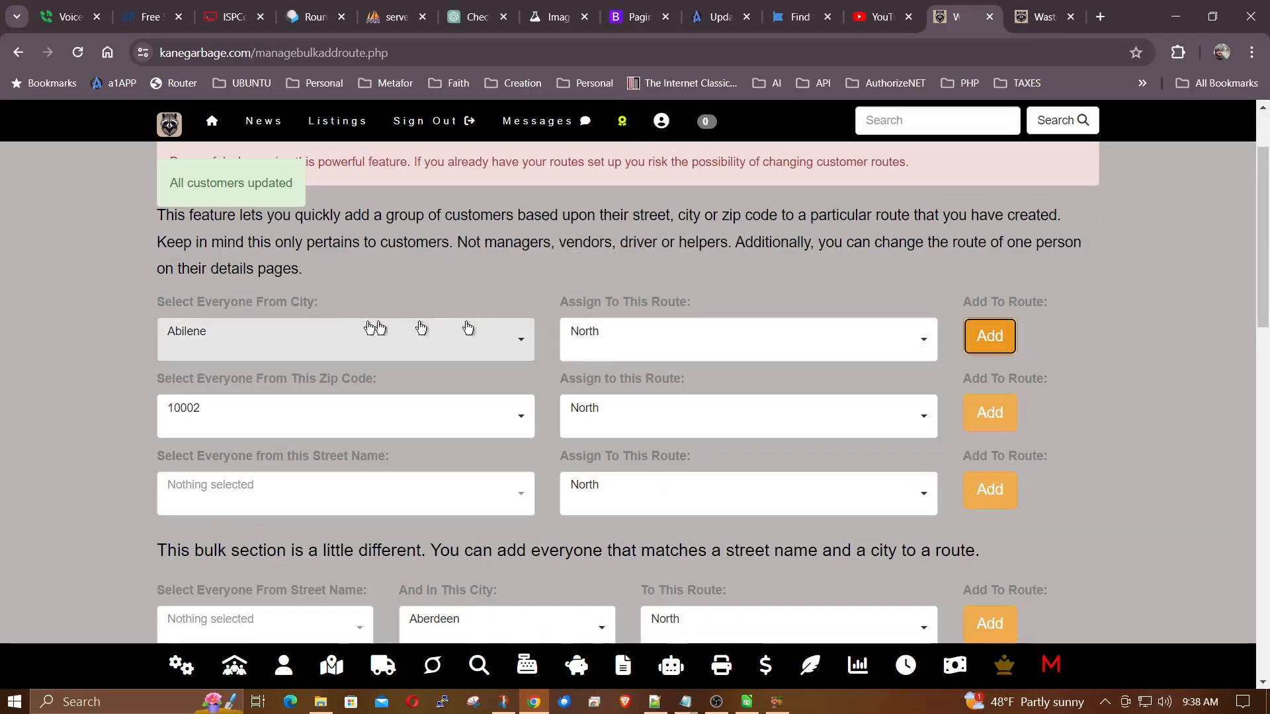
Add everyone from the city of Absecon to the North route.
click(357, 344)
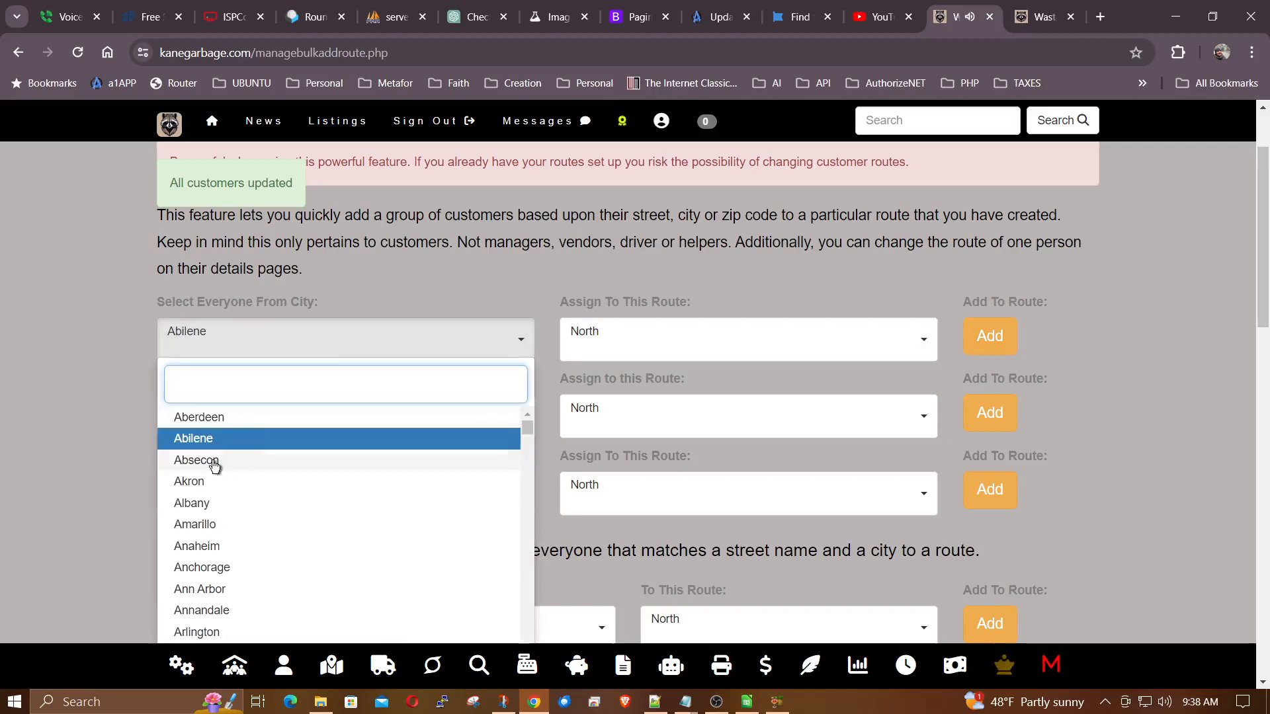
click(235, 460)
click(1004, 339)
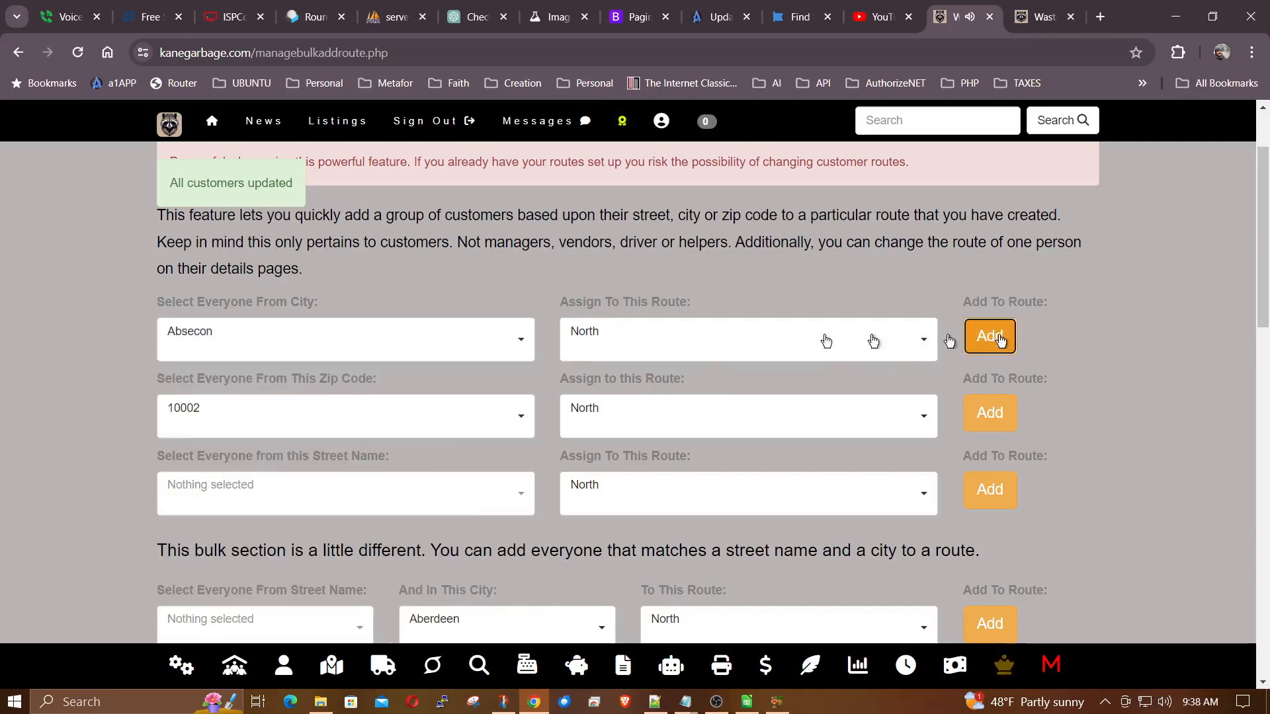
Add everyone from the city of Akron to the North route.
click(400, 345)
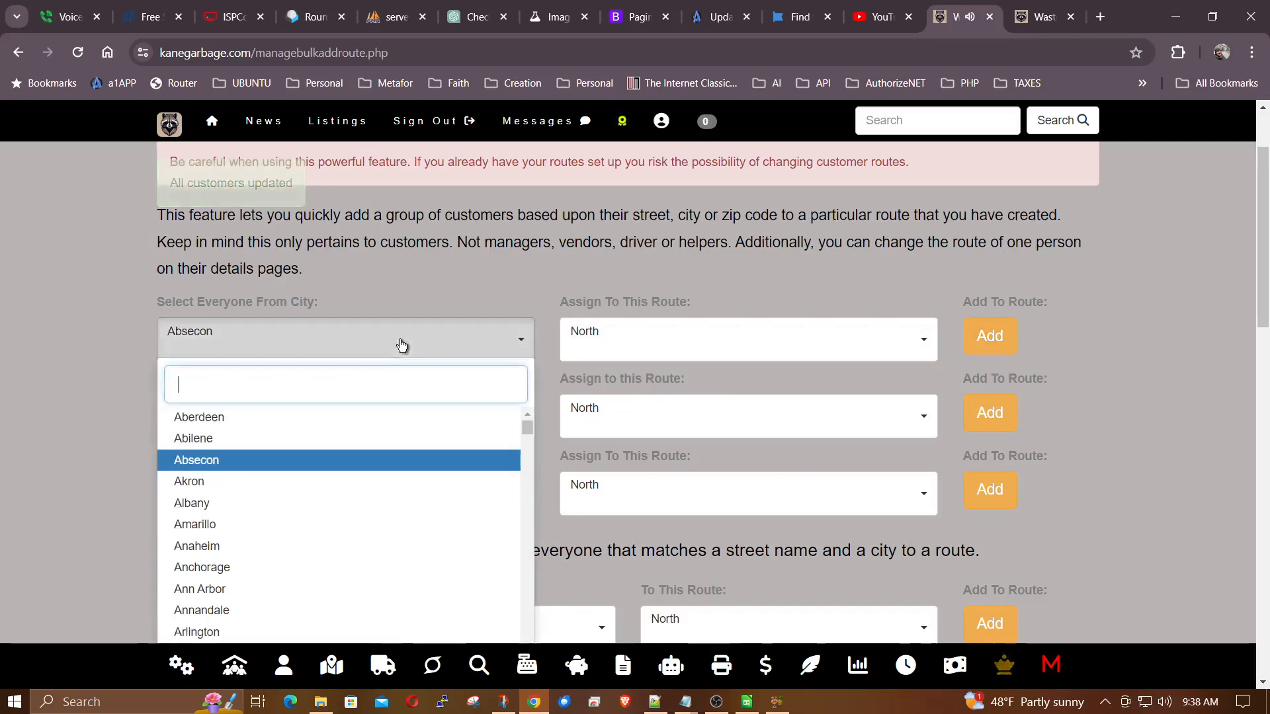
click(201, 483)
click(967, 336)
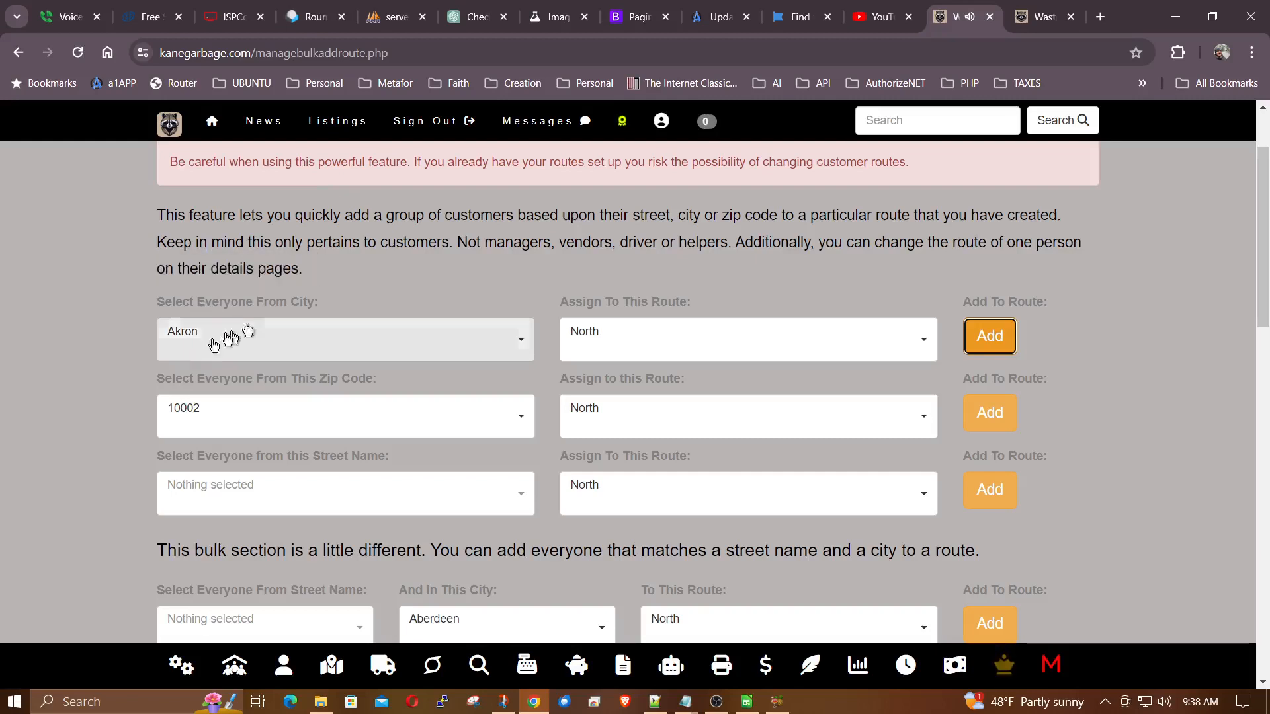
Search the site for Akron and open the matching customer's record to check the assigned route.
click(891, 126)
text(Akron)
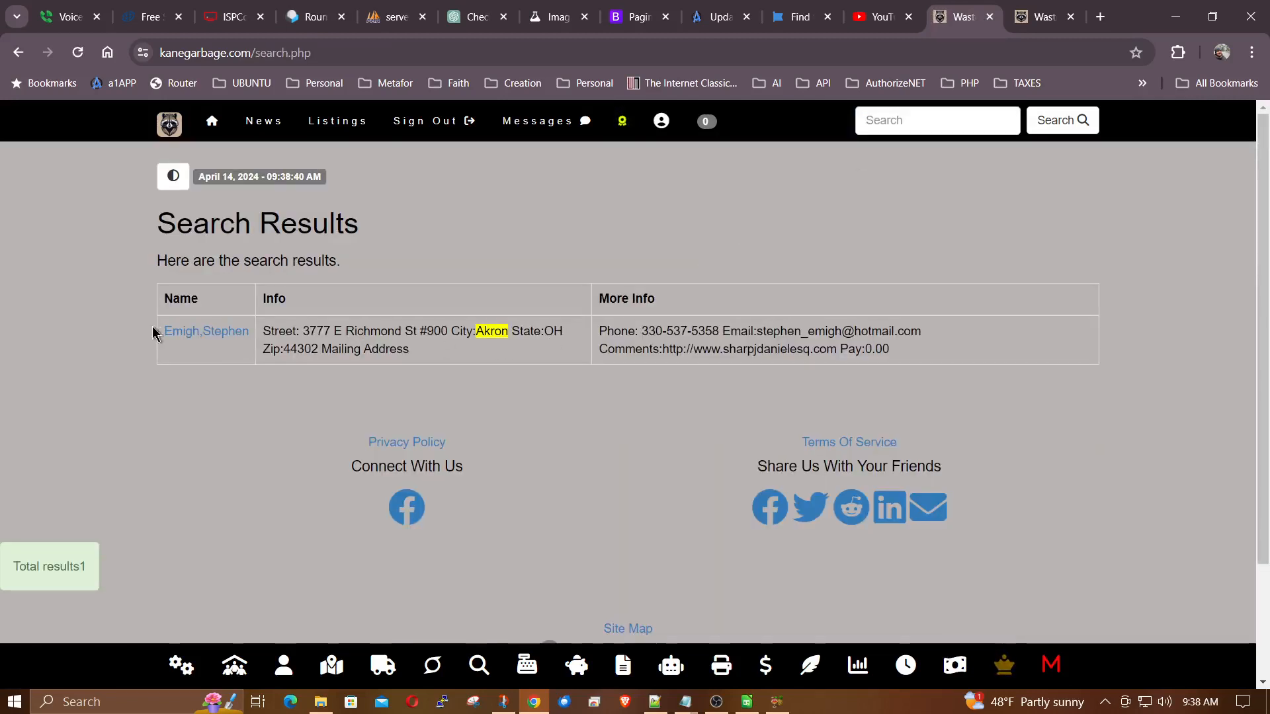
click(204, 346)
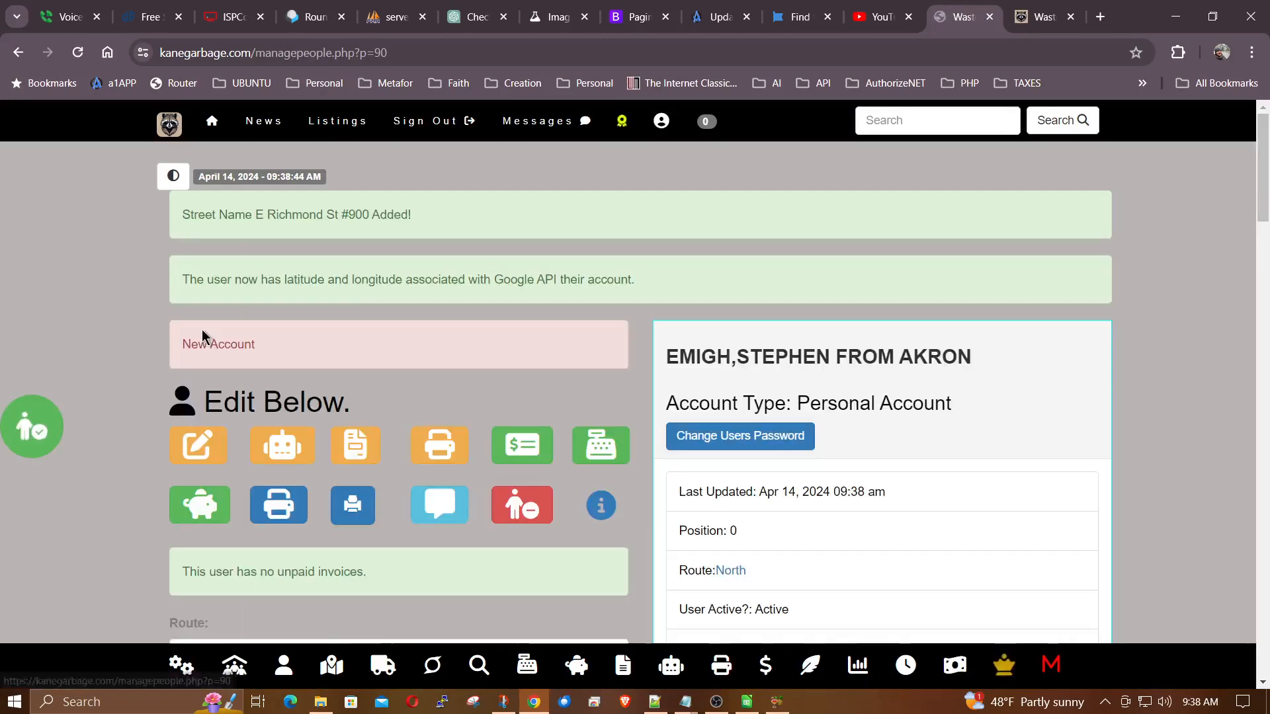
scroll(135, 355, down, 2)
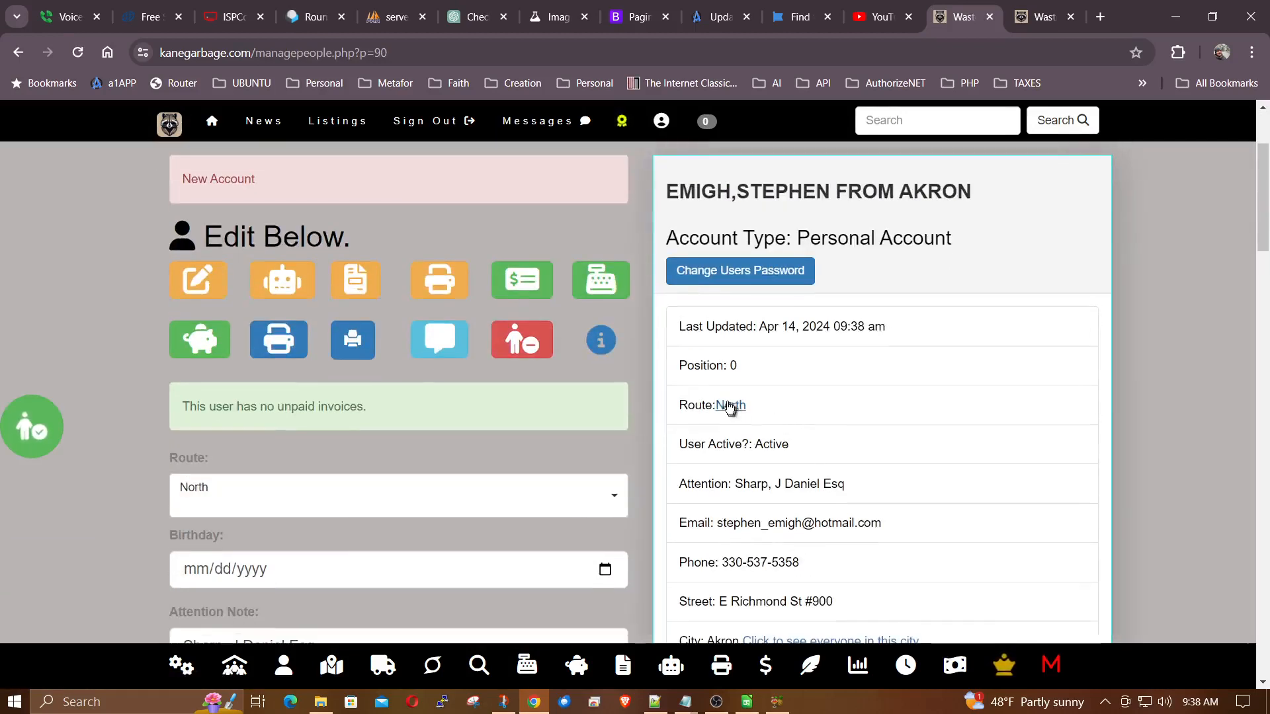
scroll(735, 411, down, 2)
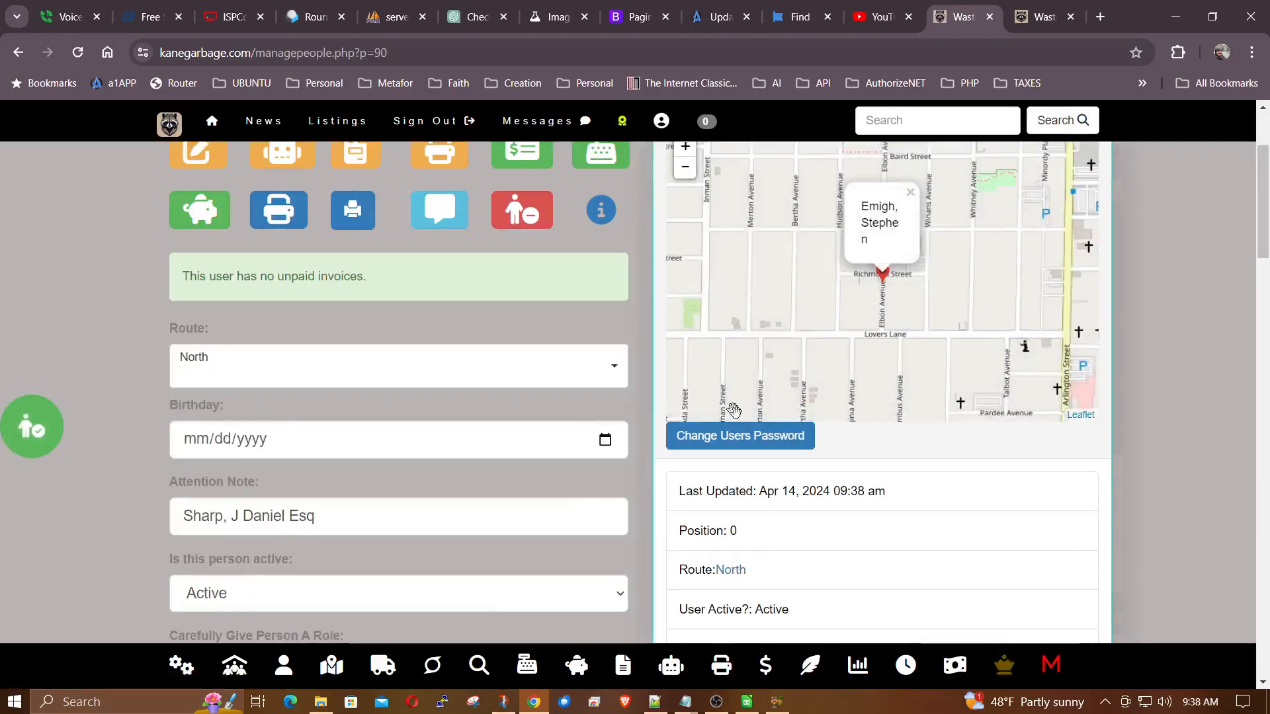
scroll(1161, 485, up, 2)
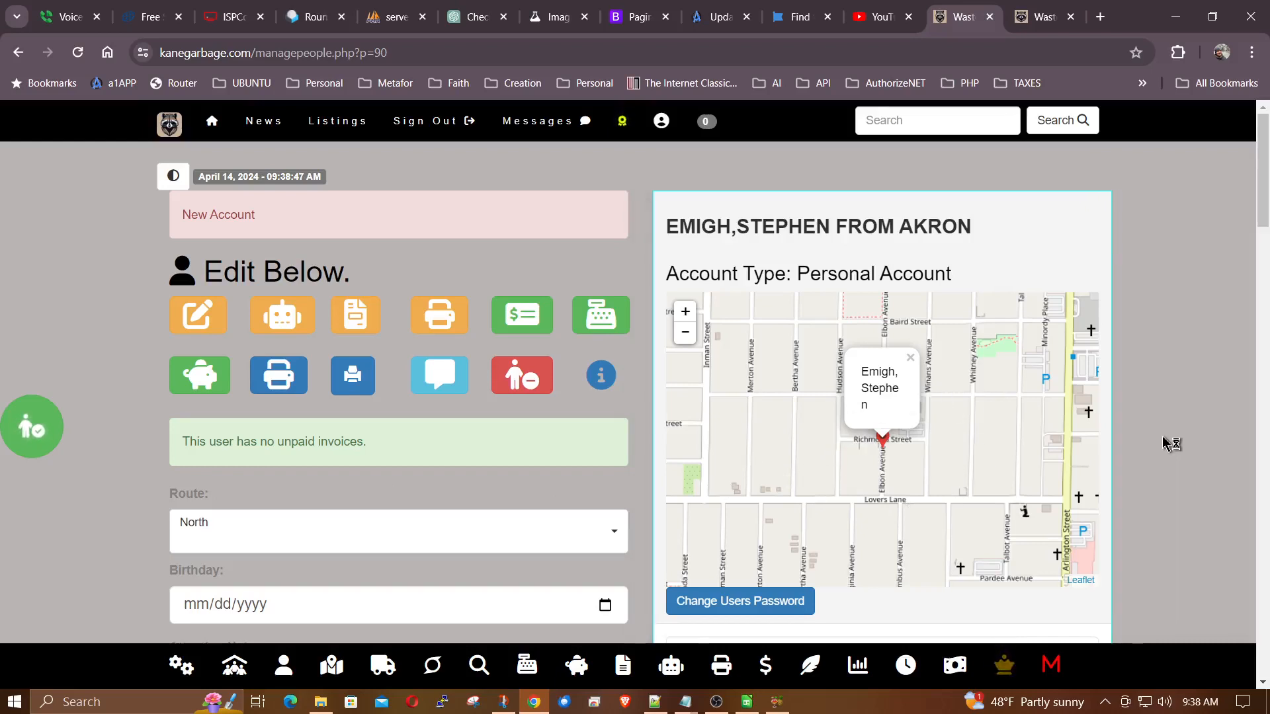
scroll(1169, 445, down, 4)
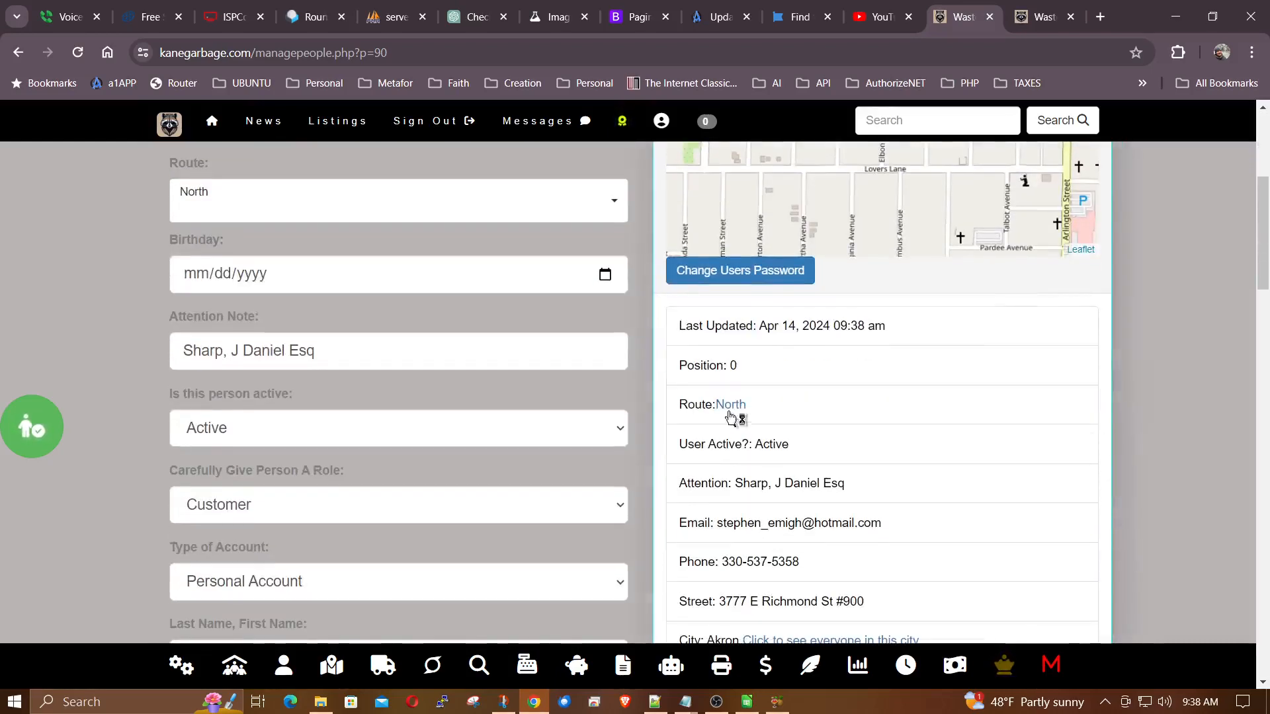
Open the North route from the customer's record and check its total number of customers.
click(730, 407)
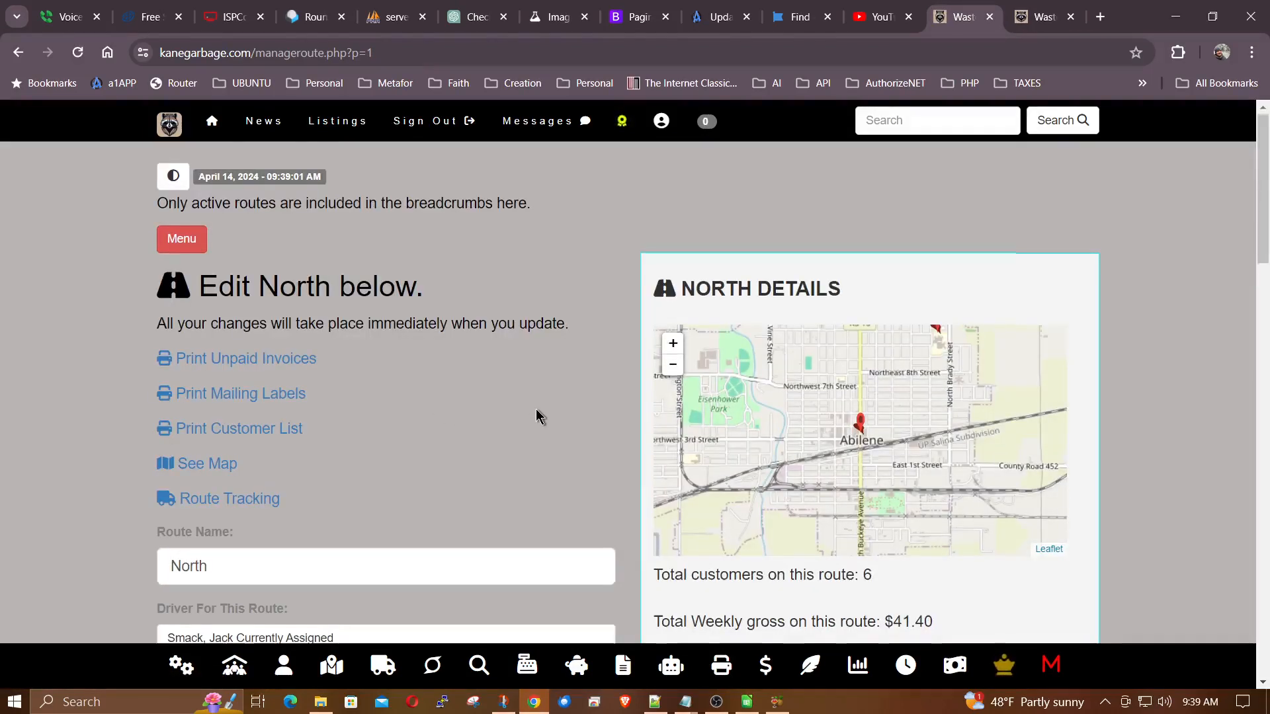
scroll(536, 409, down, 2)
drag(880, 471, 741, 467)
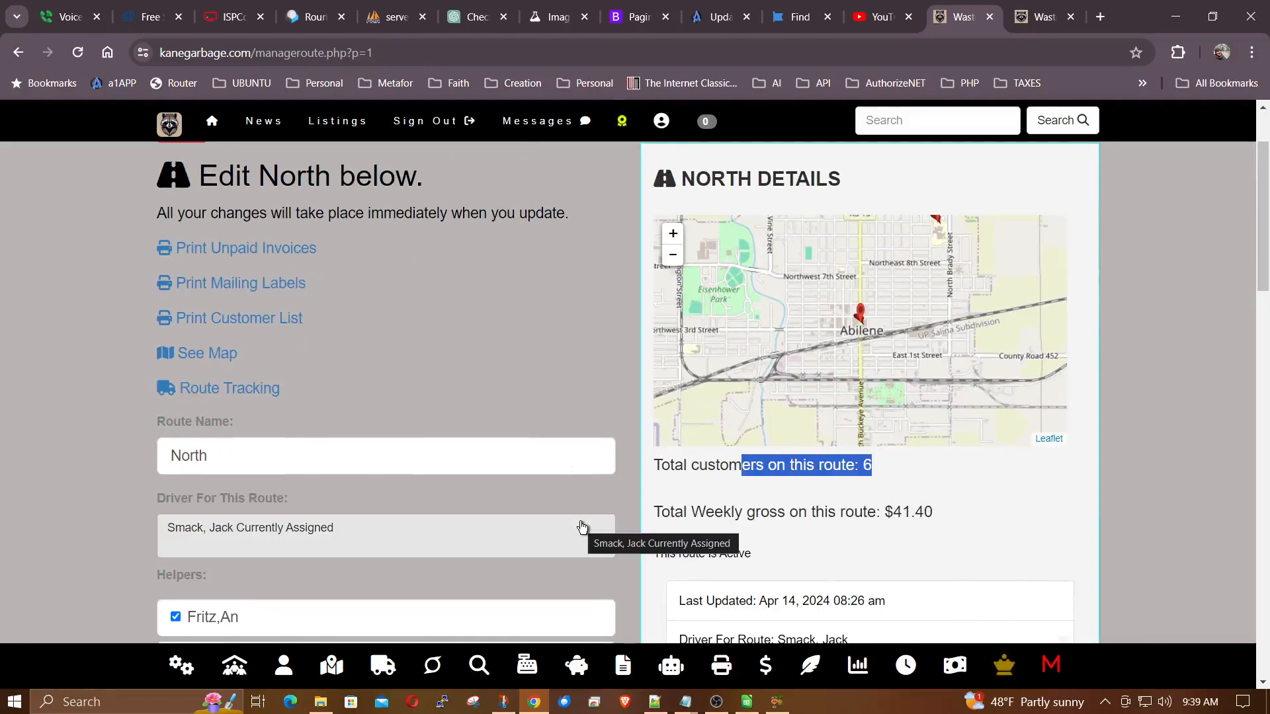
Return to the bulk features and add everyone from zip code 10309 to the South route.
click(431, 662)
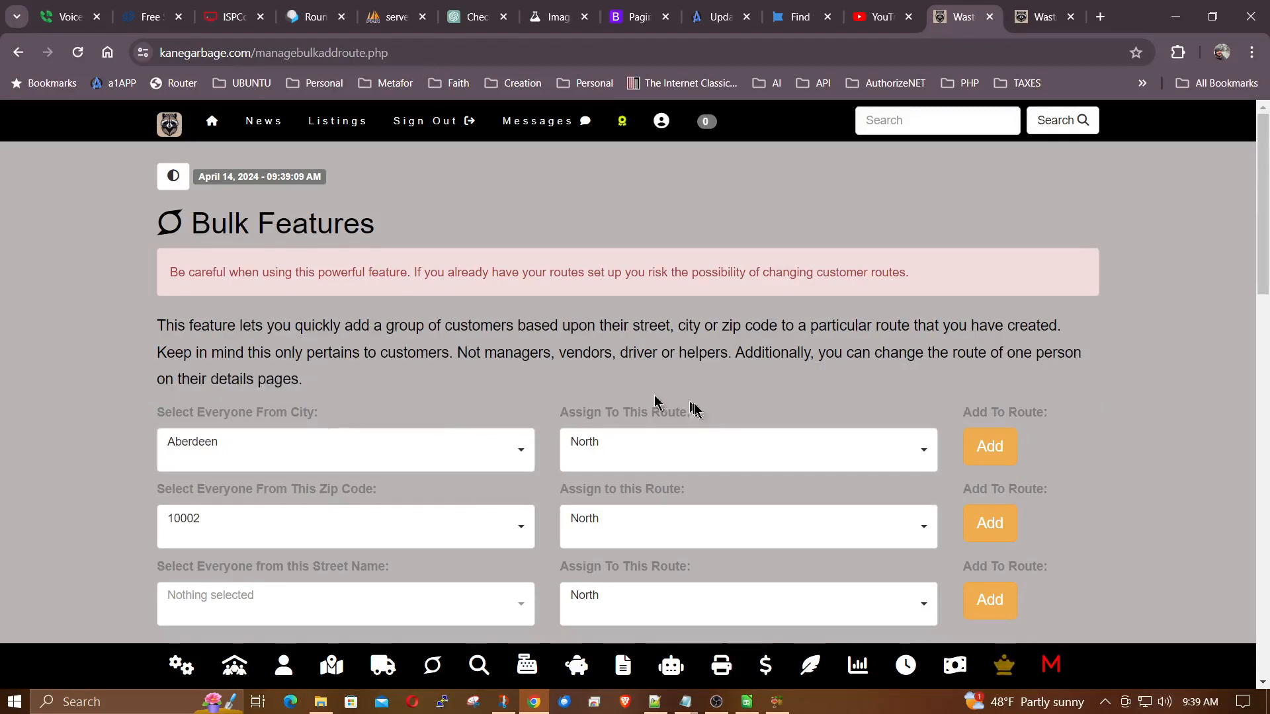
scroll(52, 424, down, 2)
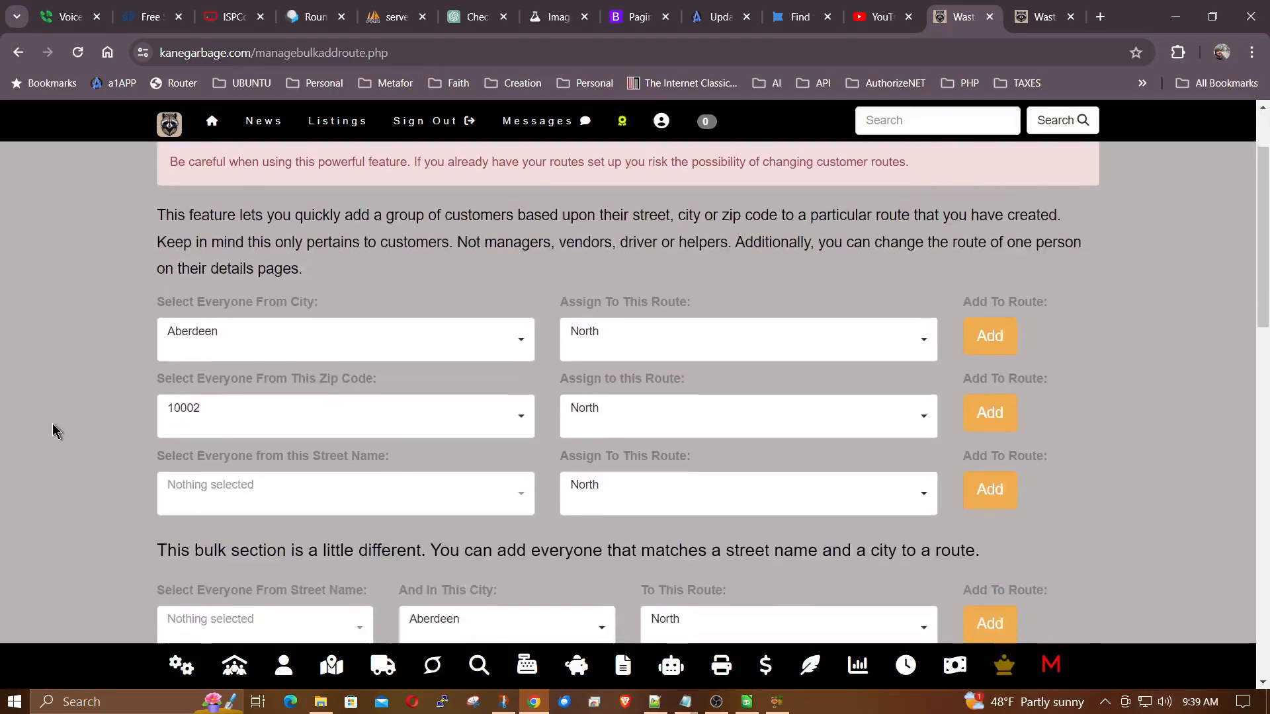
click(225, 423)
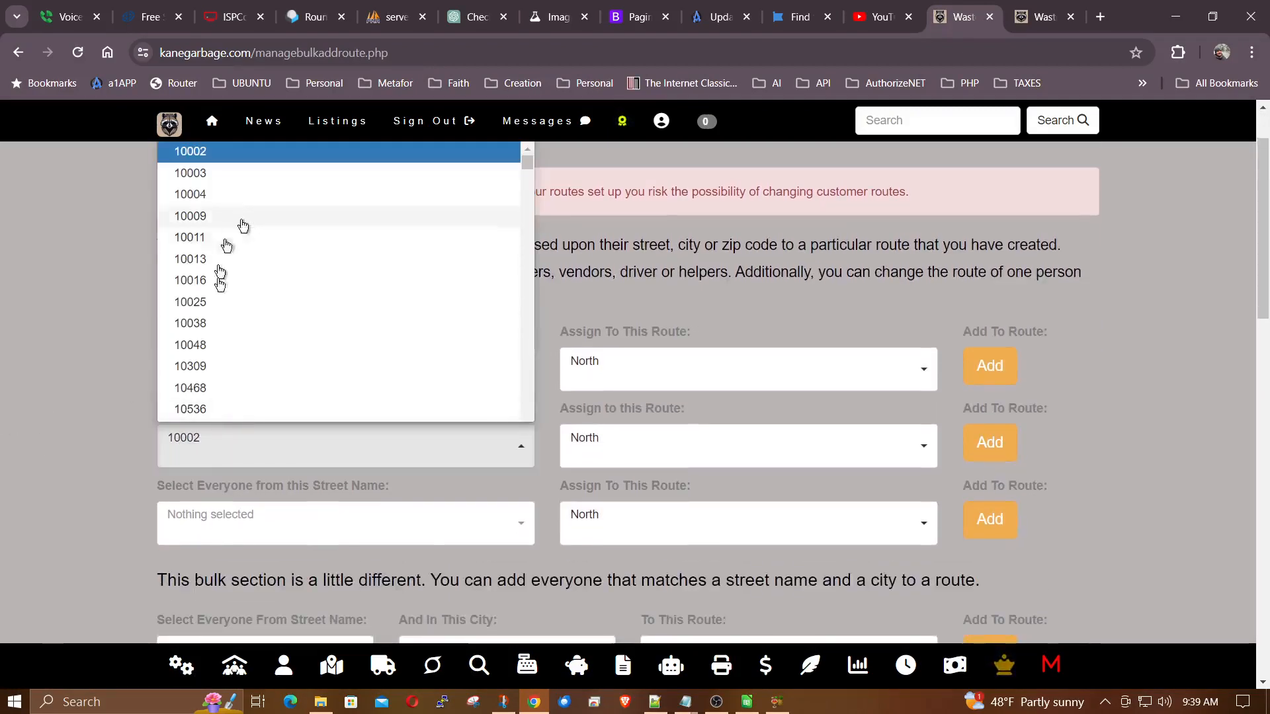
click(194, 368)
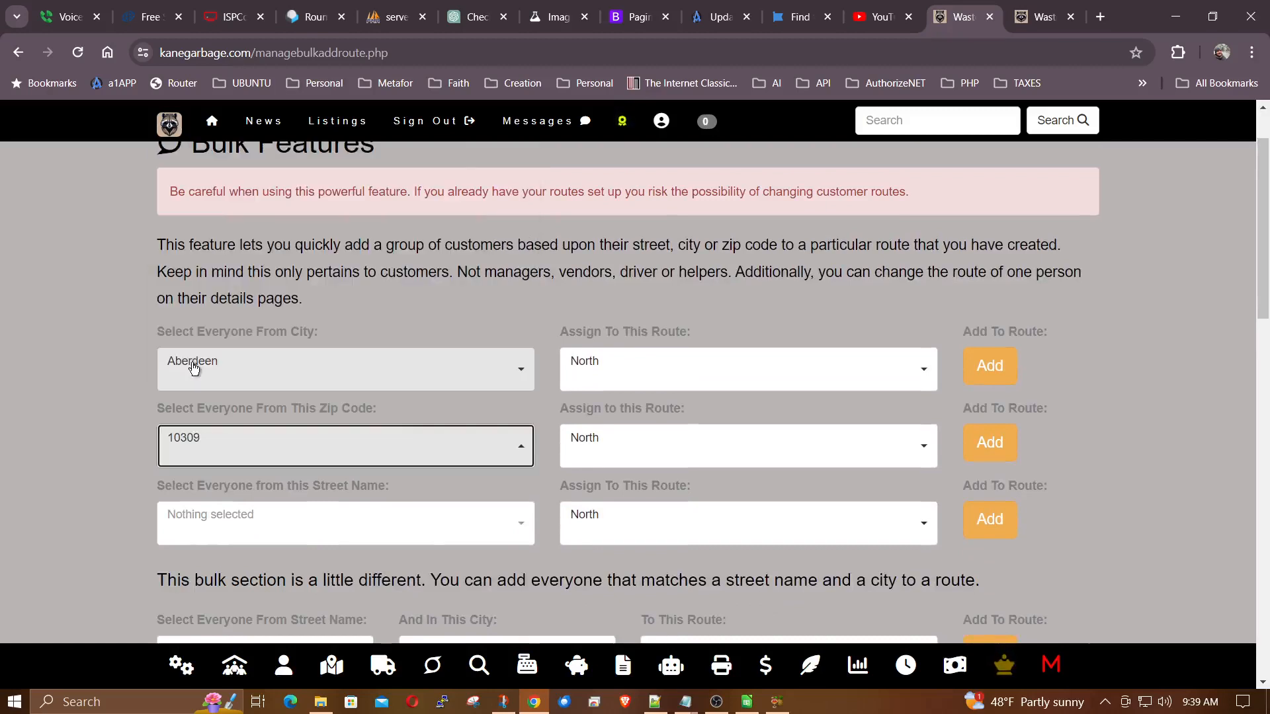
click(593, 443)
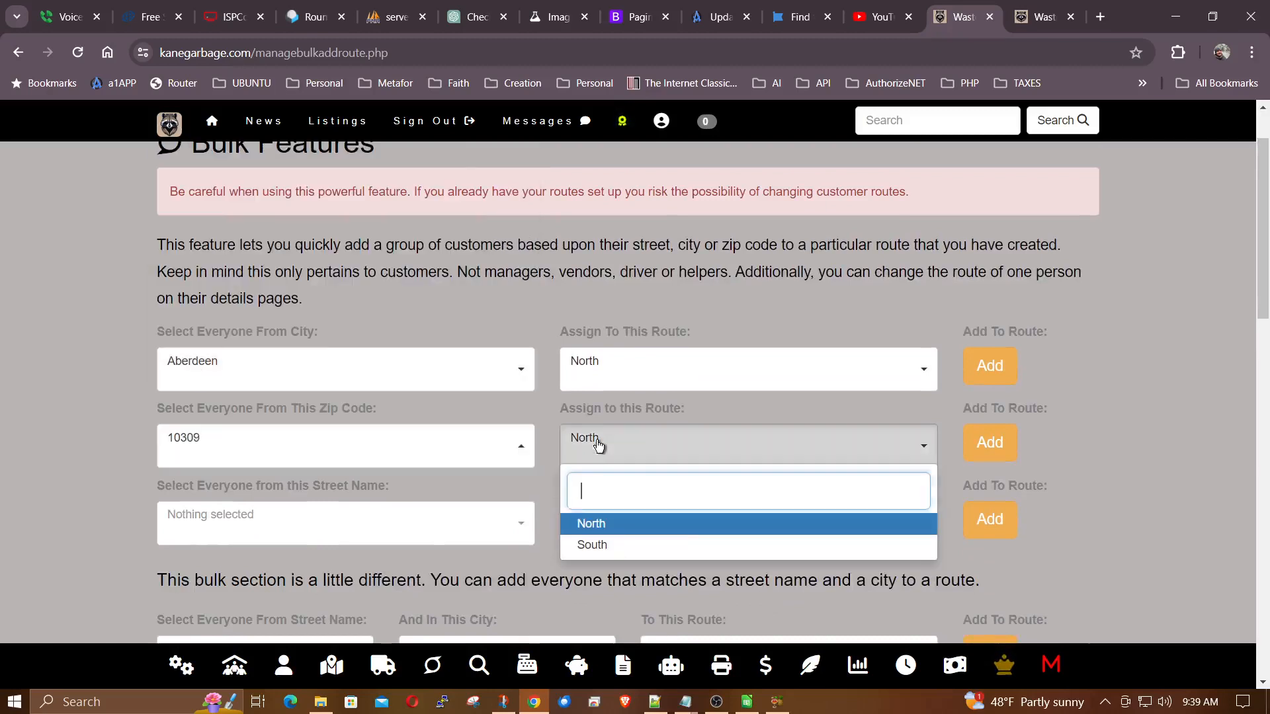
click(605, 546)
click(988, 447)
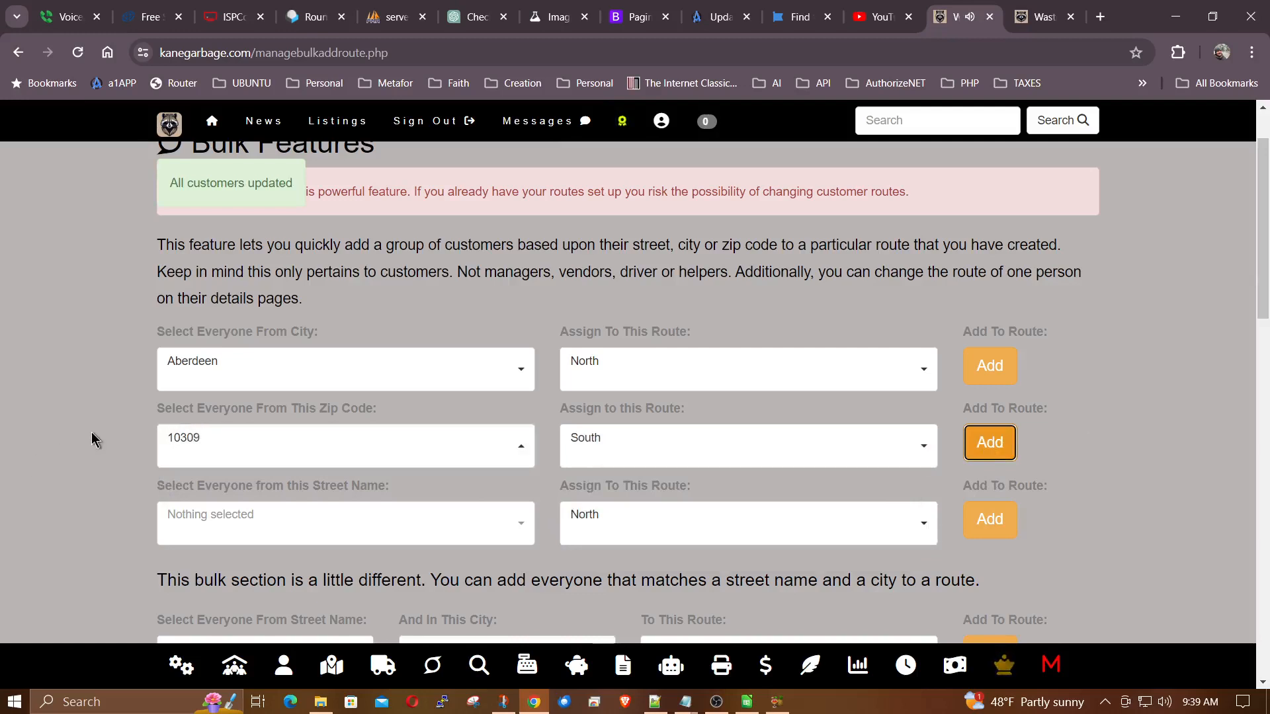
scroll(92, 434, down, 2)
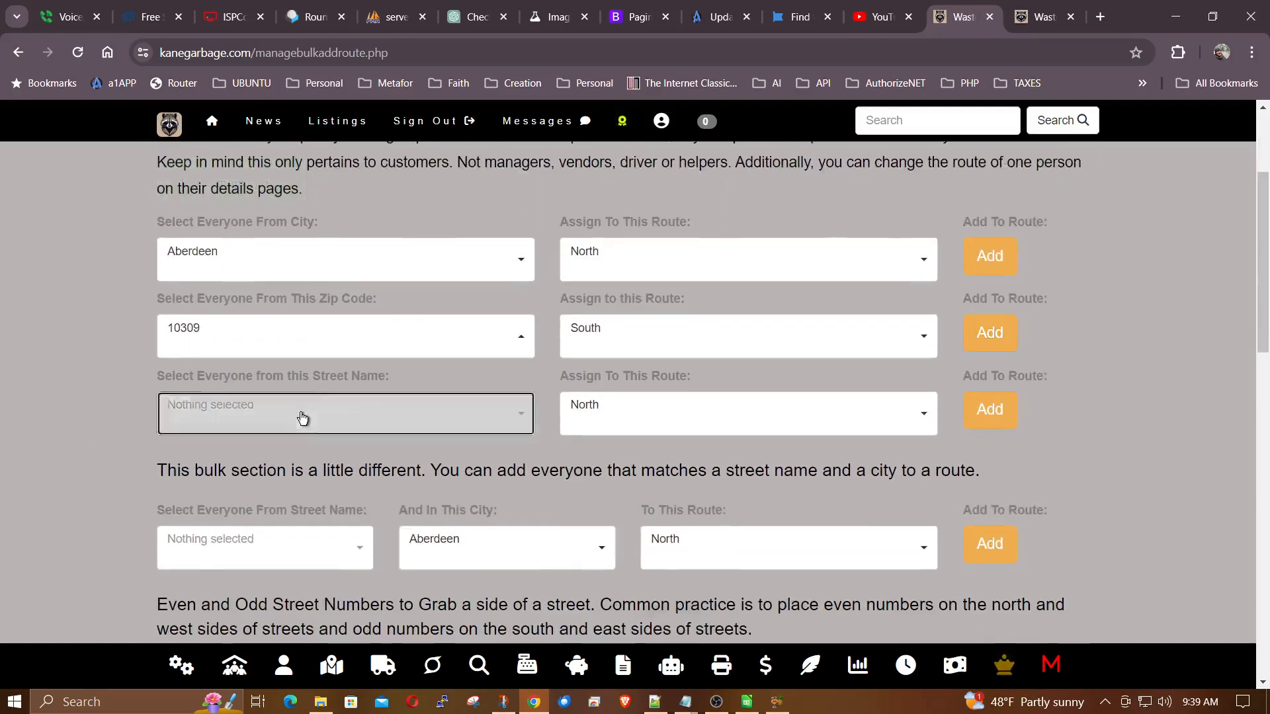
Look through the street names available for bulk assignment and read the description of the street-and-city section.
click(302, 418)
scroll(263, 561, down, 1)
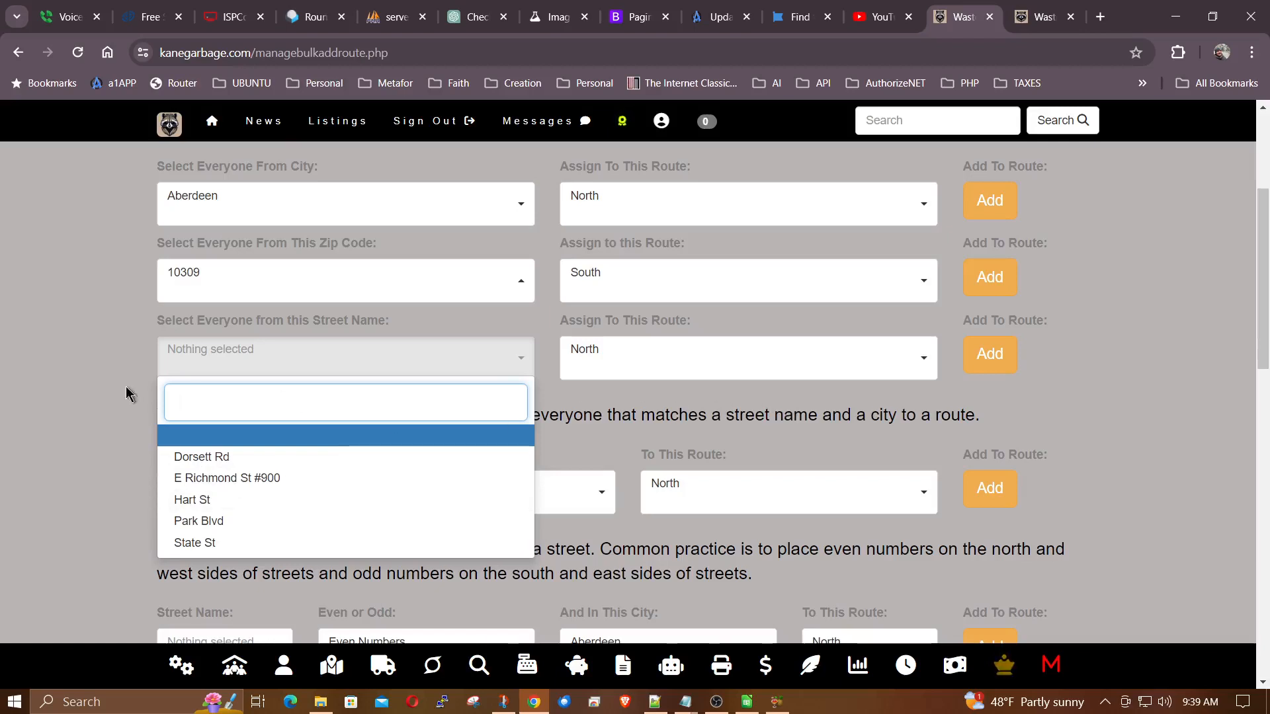
click(75, 355)
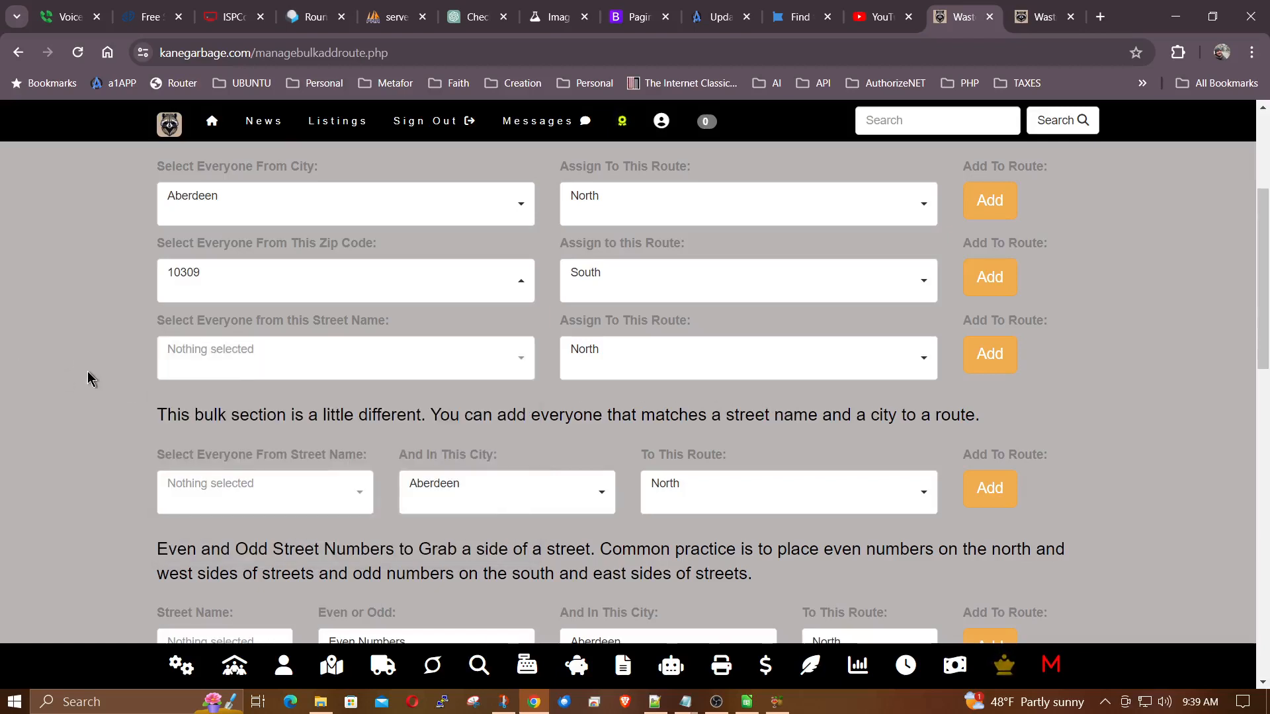
scroll(88, 374, down, 1)
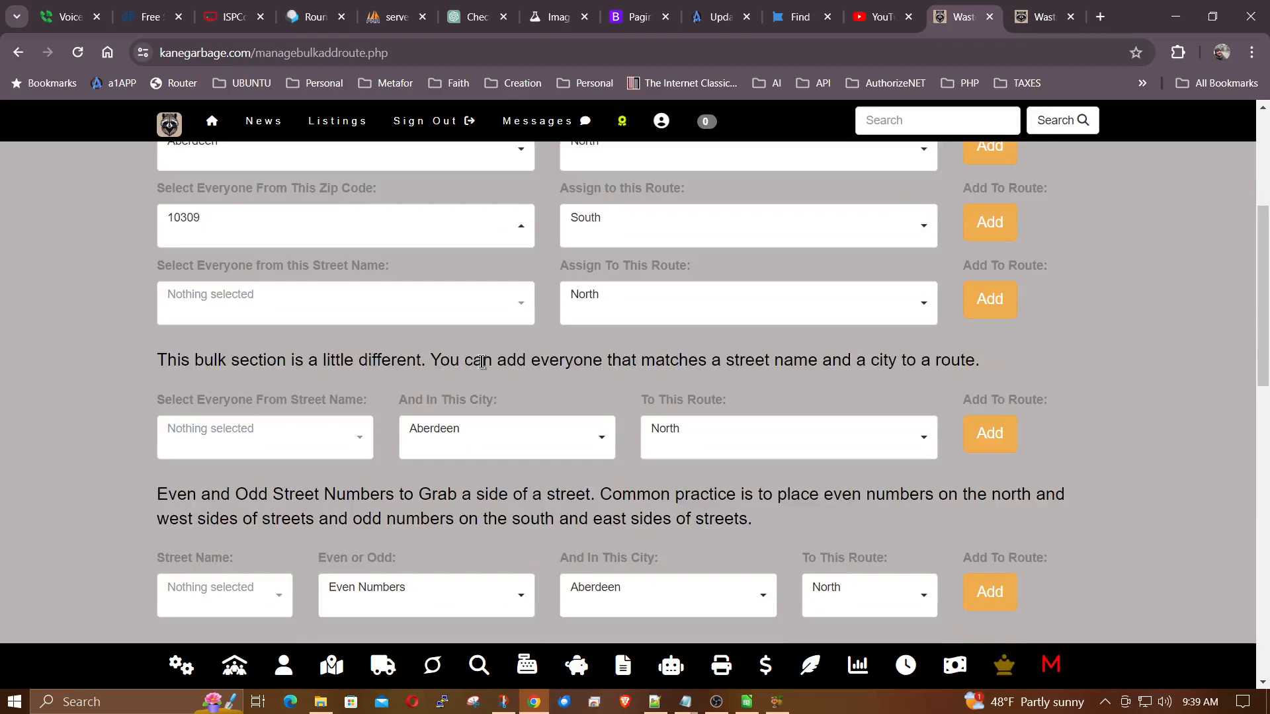
drag(433, 361, 983, 361)
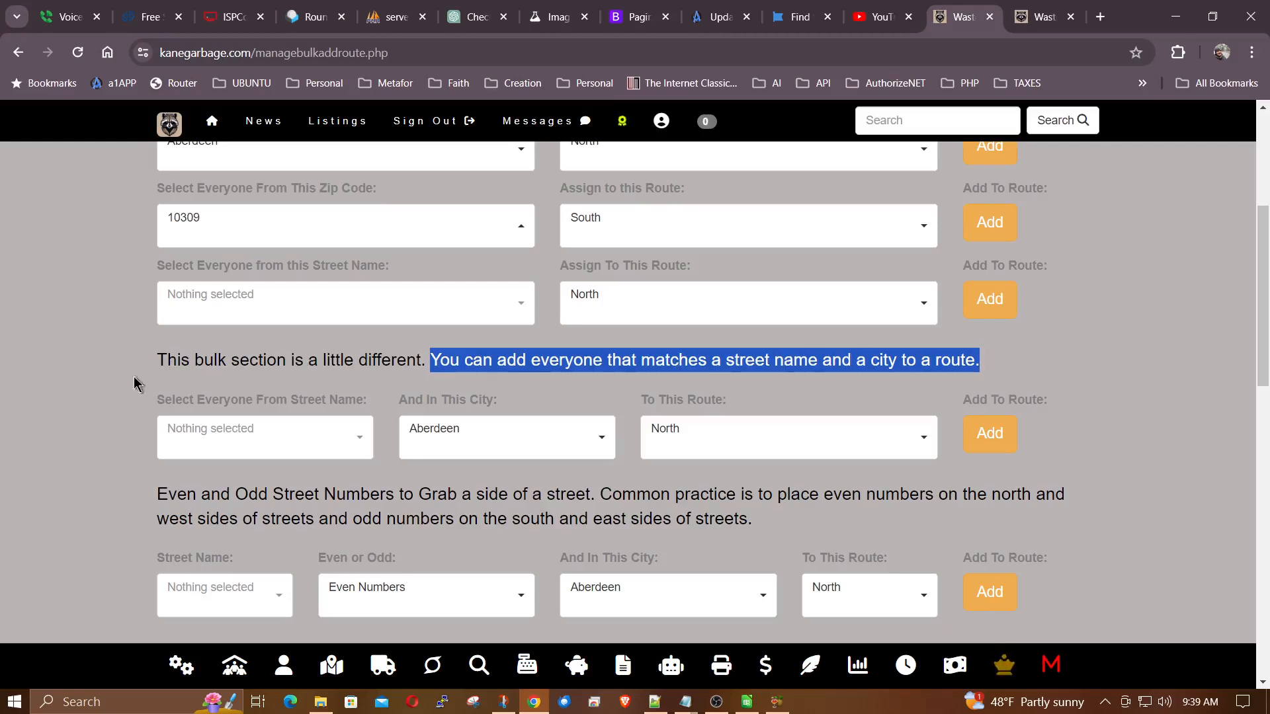
scroll(62, 377, up, 2)
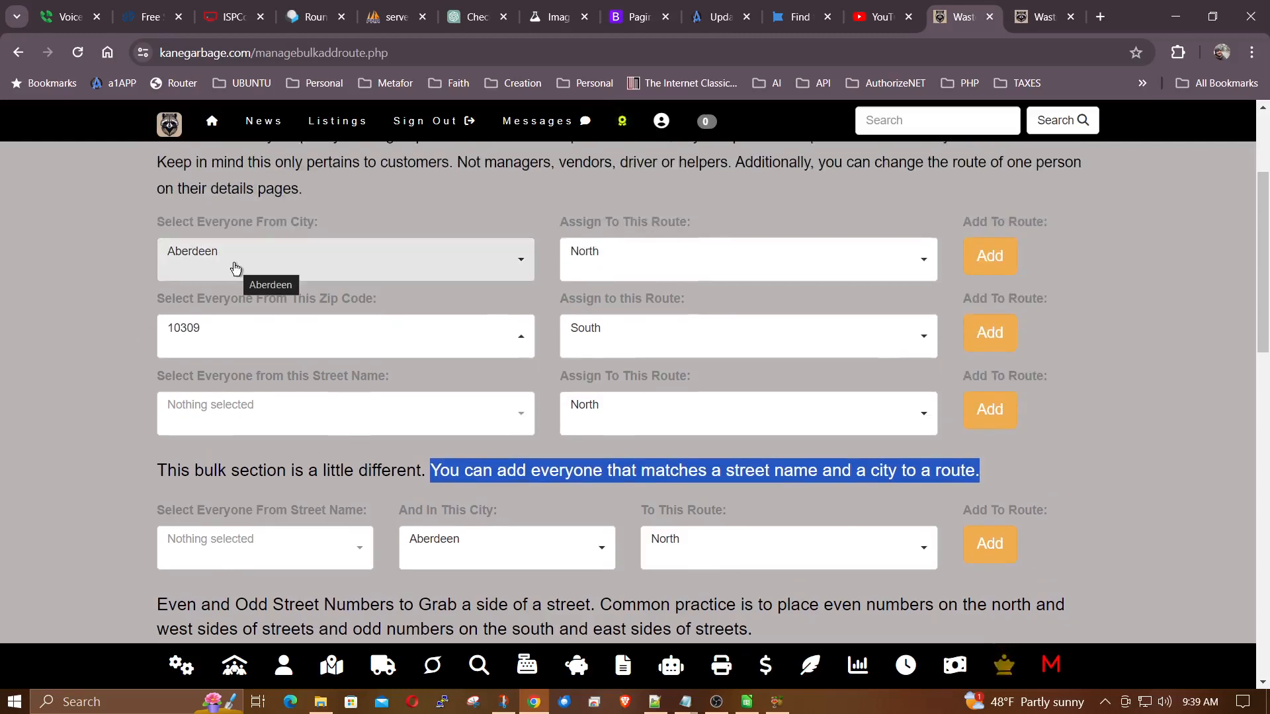
Set the street-and-city bulk assignment to Dorsett Rd in Aberdeen for the North route.
click(496, 544)
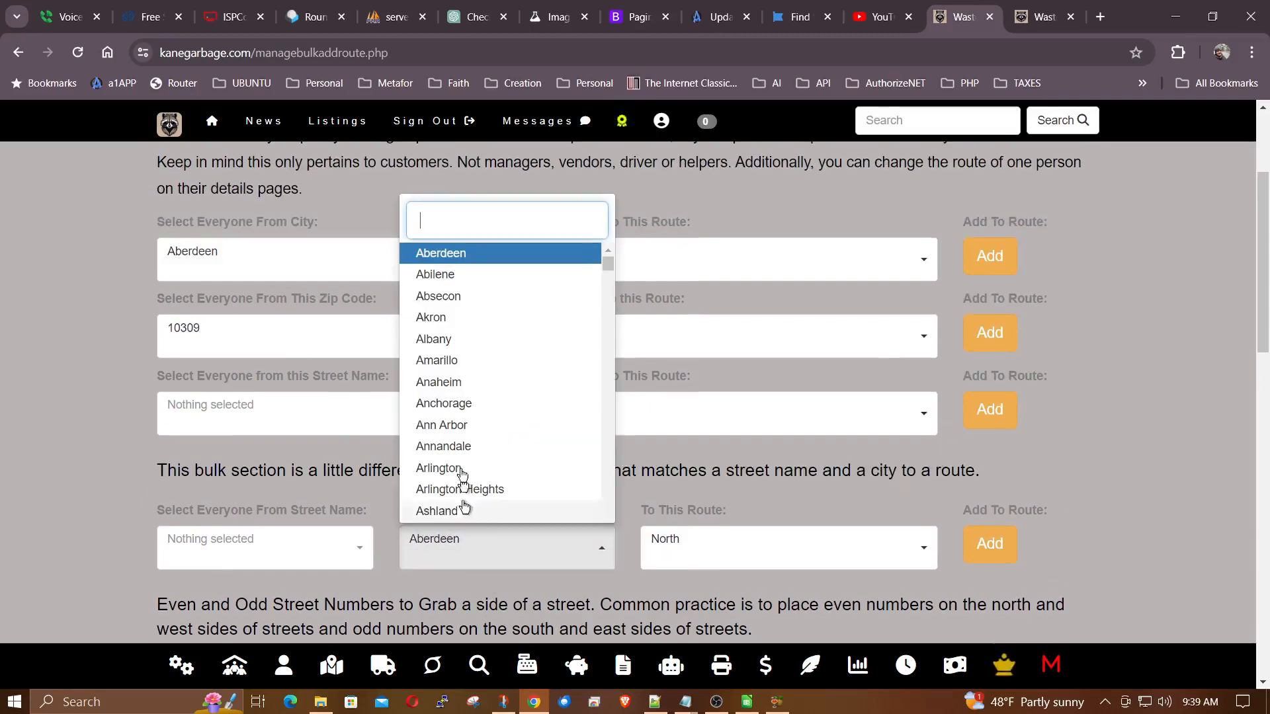
click(469, 254)
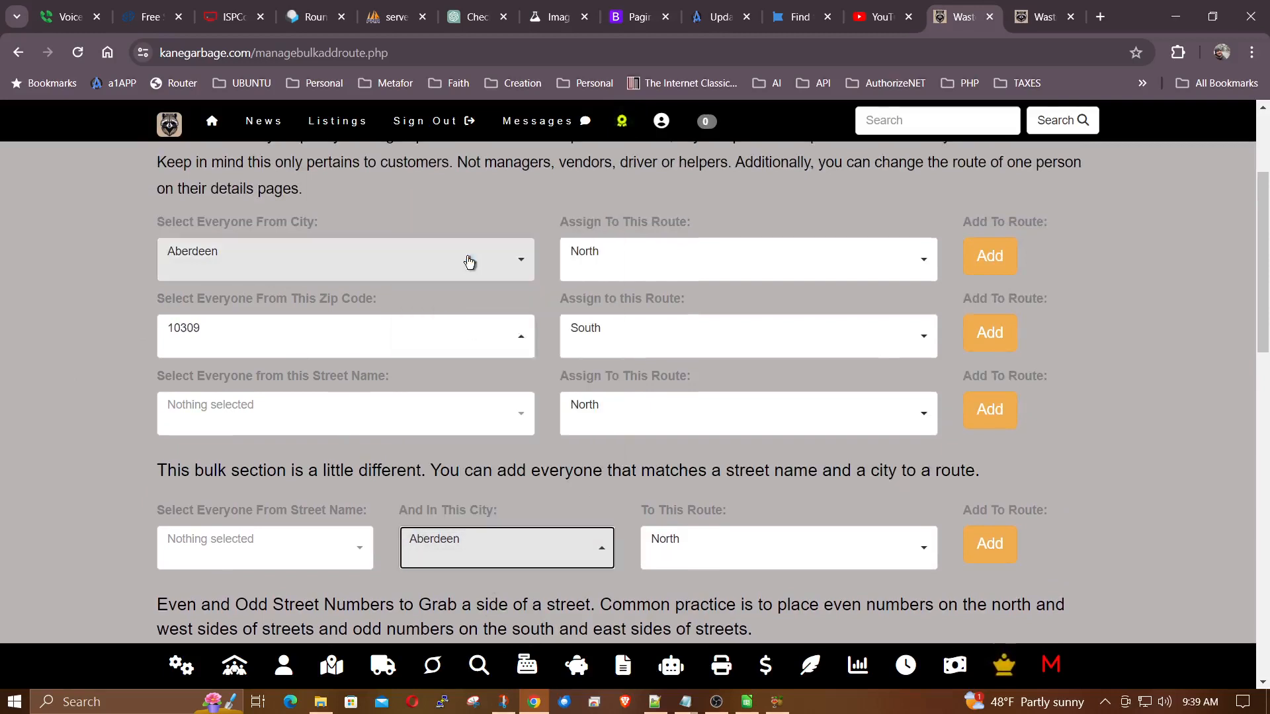
click(268, 555)
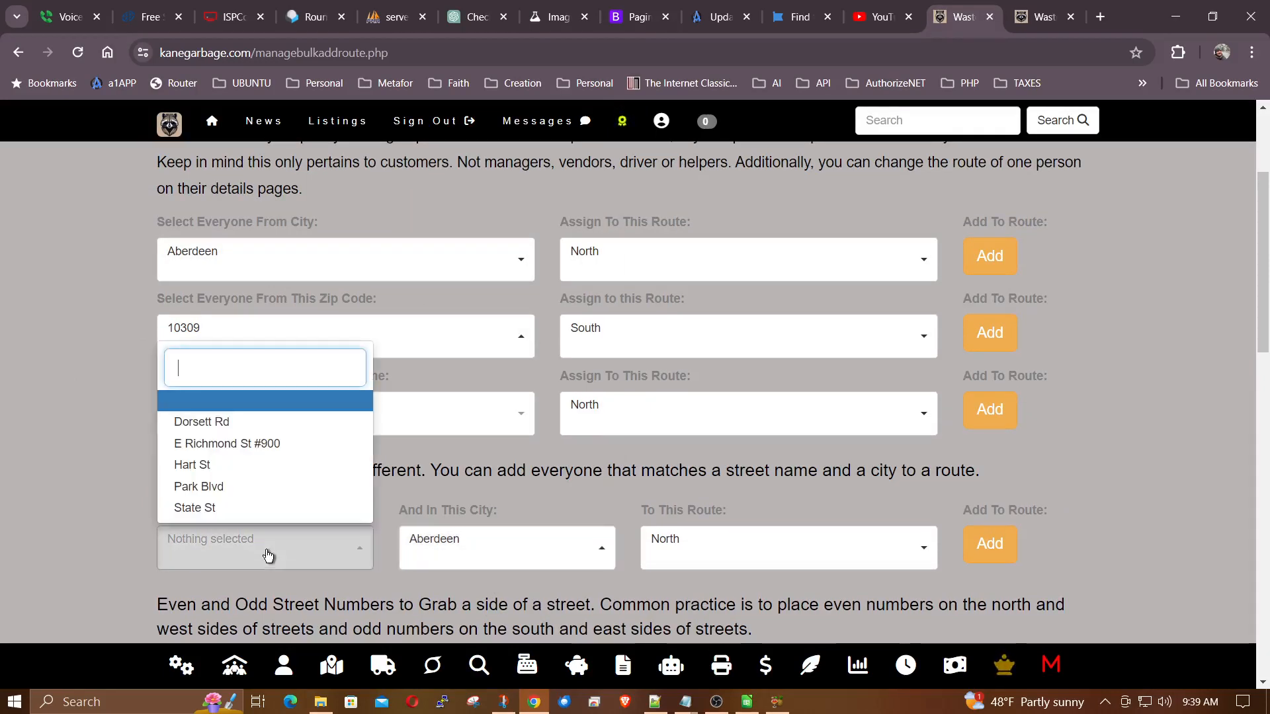
click(209, 423)
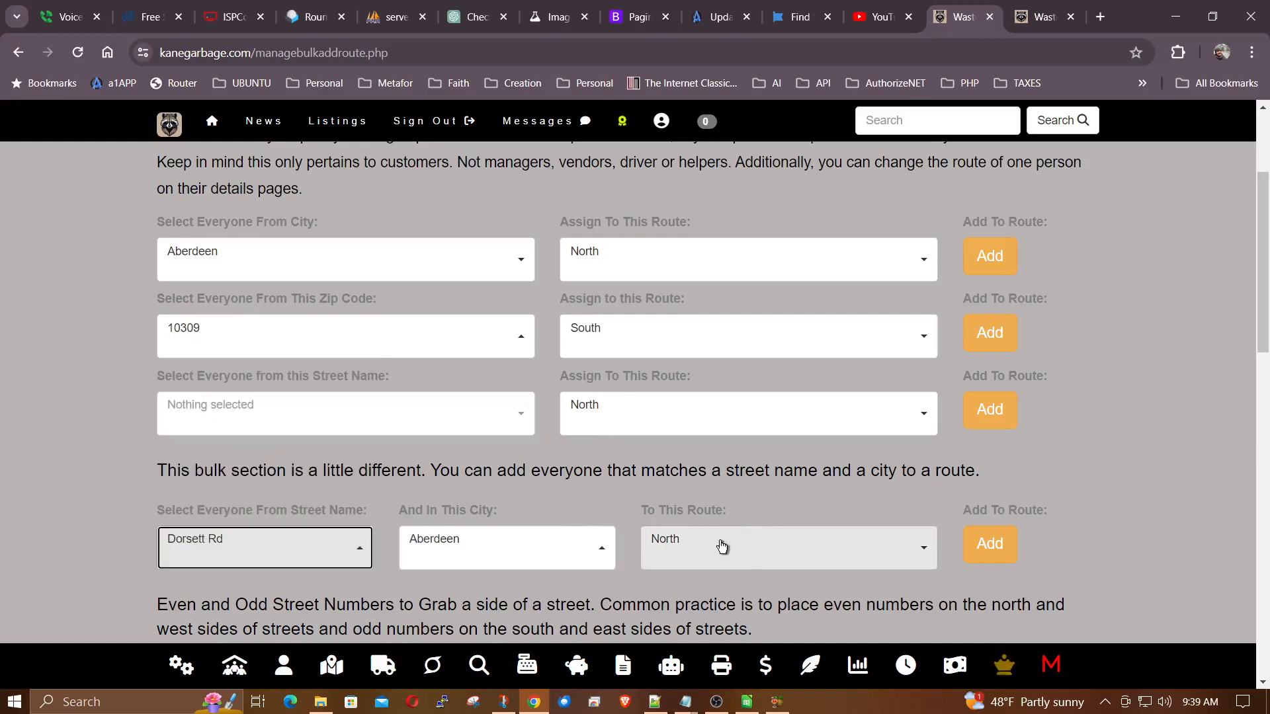
click(754, 553)
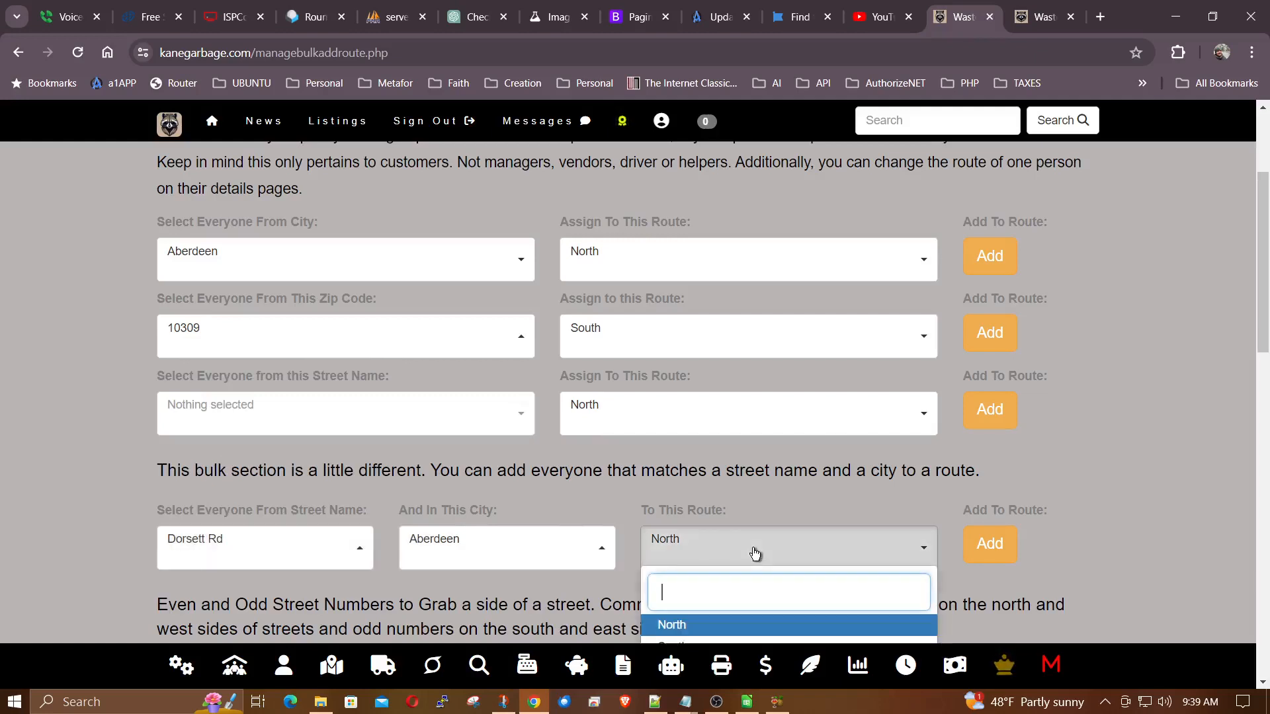
click(755, 553)
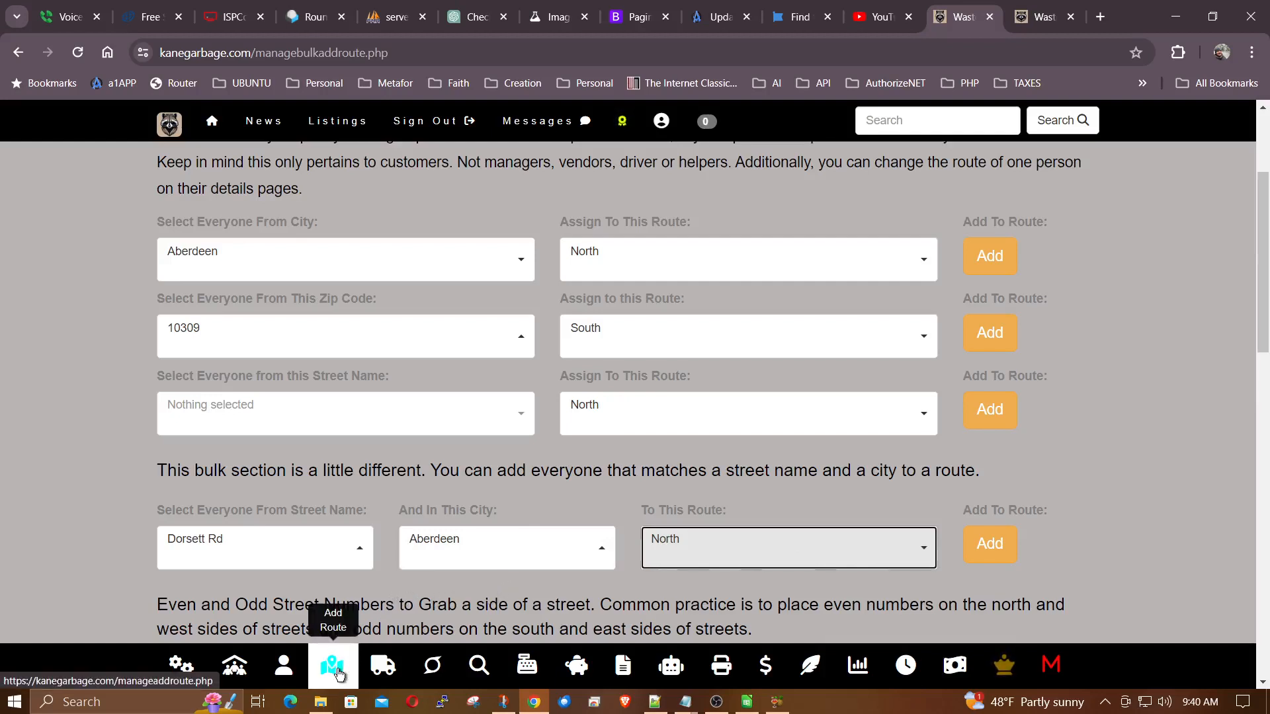
Choose Dorsett Rd as the street in the even and odd street numbers section and view its number and route options.
scroll(638, 588, down, 3)
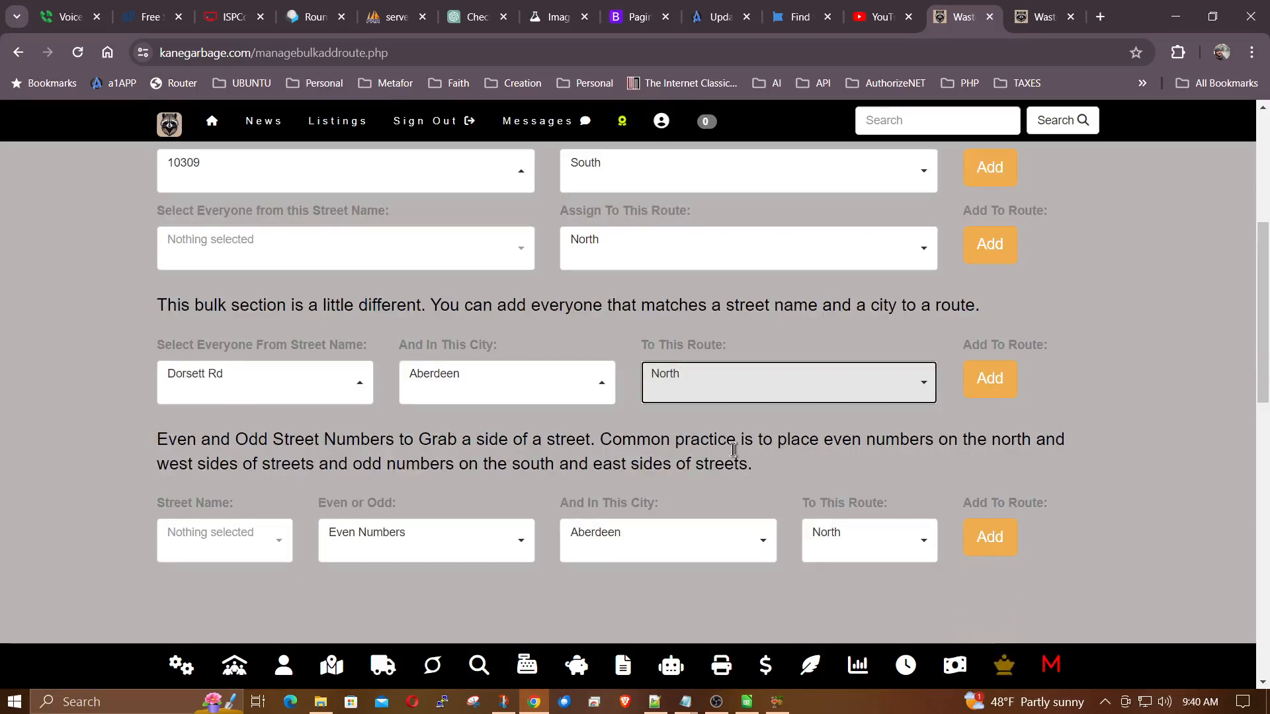
scroll(732, 451, down, 1)
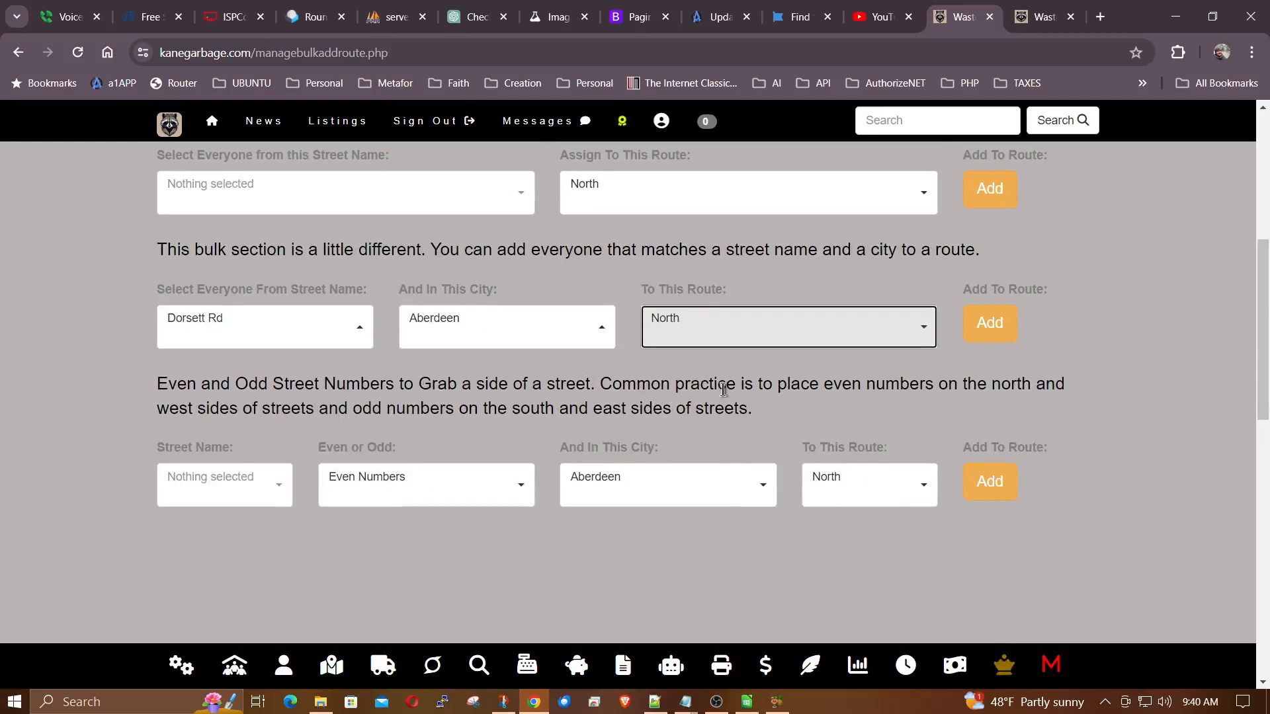
click(281, 486)
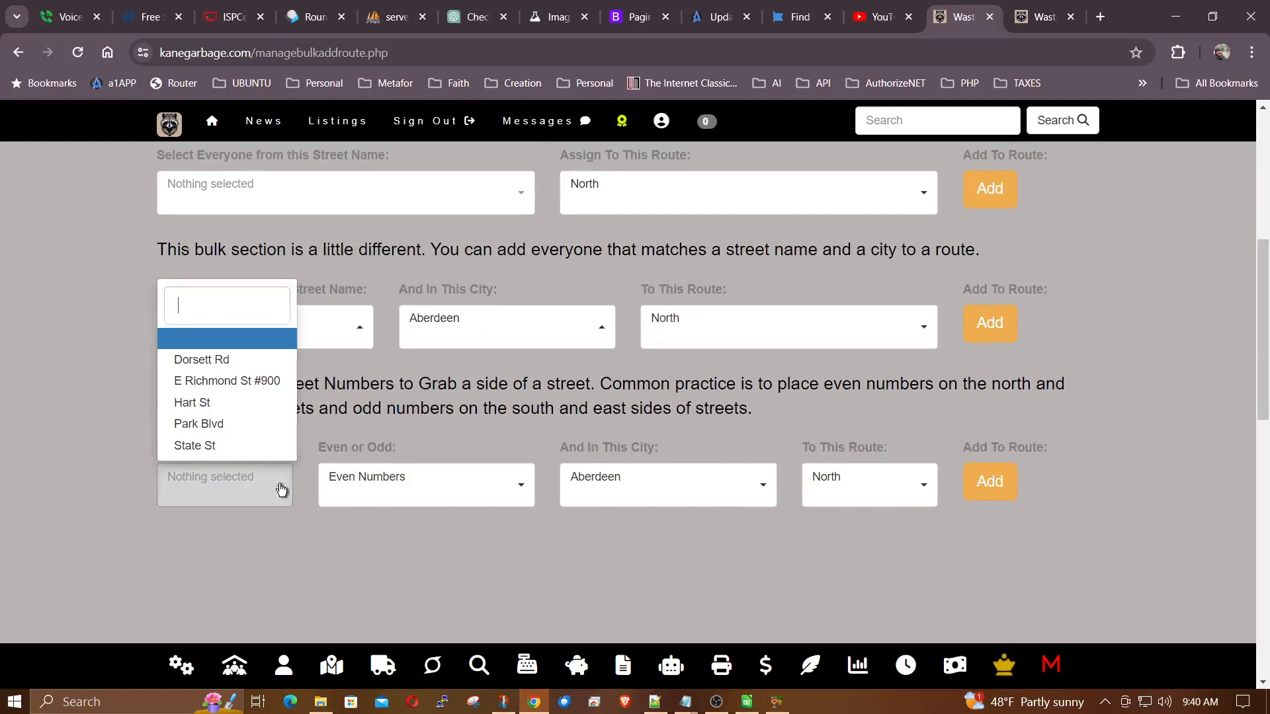
click(218, 360)
click(442, 490)
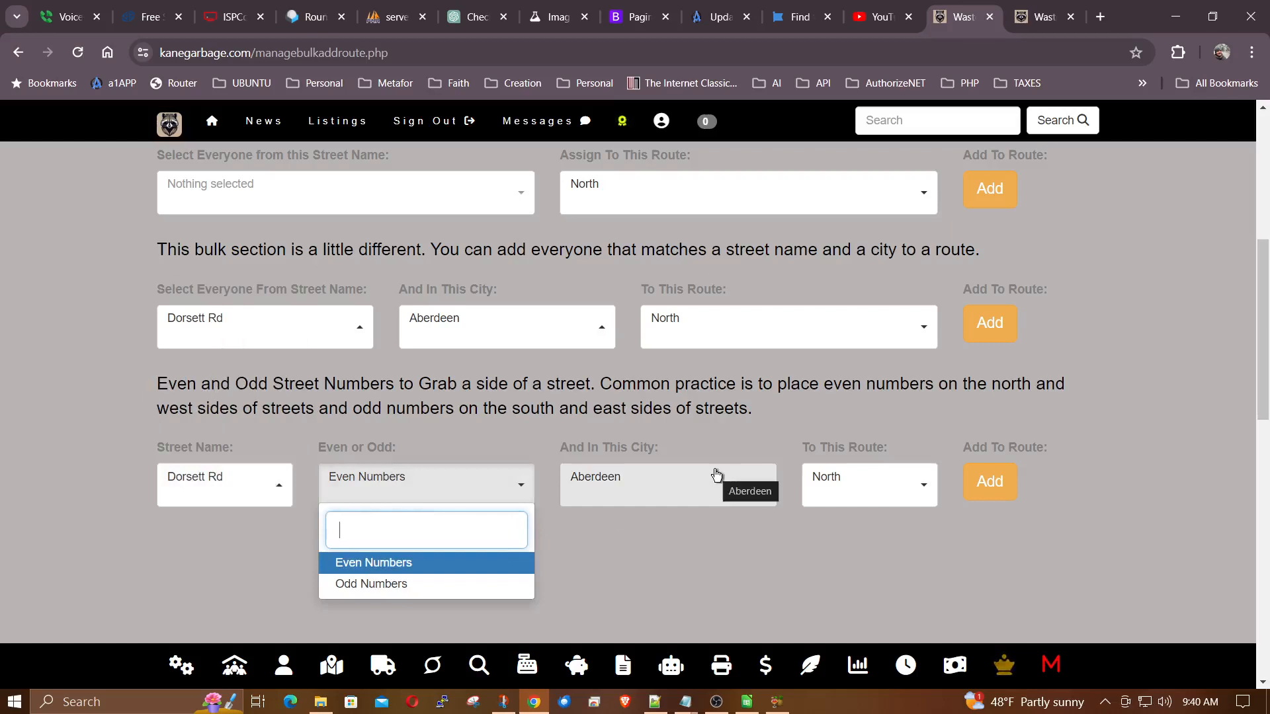
click(870, 492)
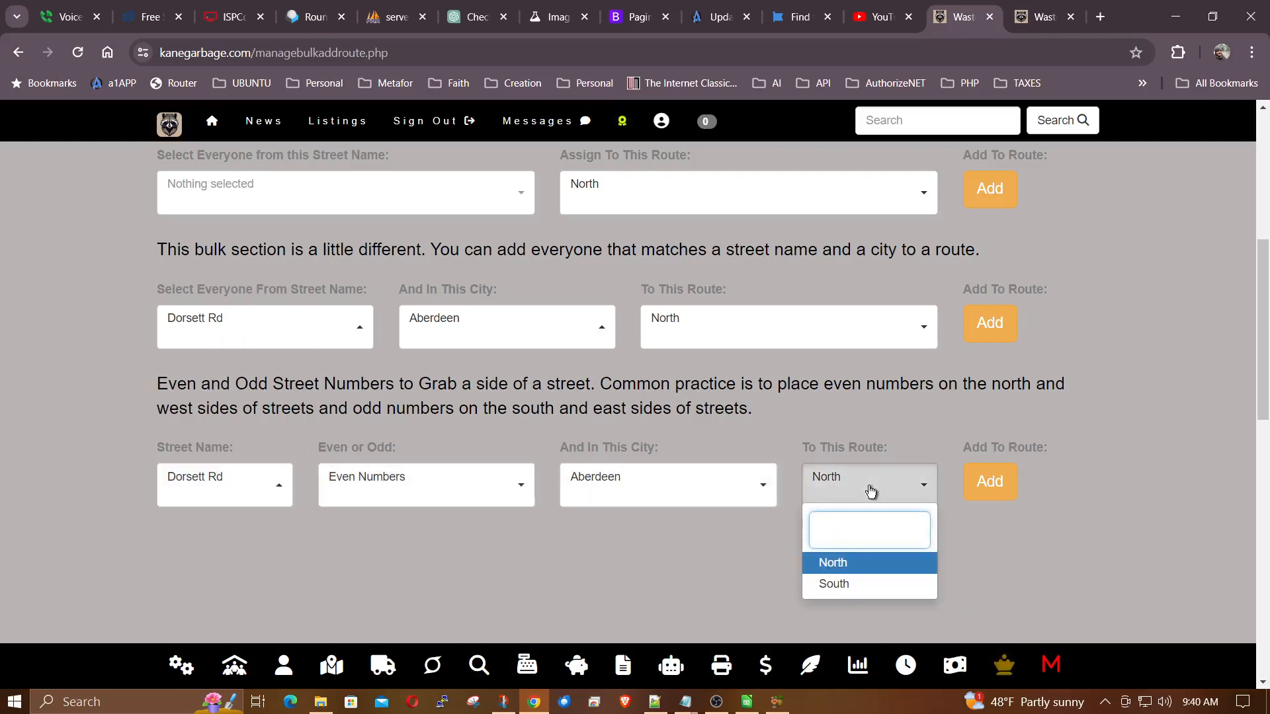
click(870, 490)
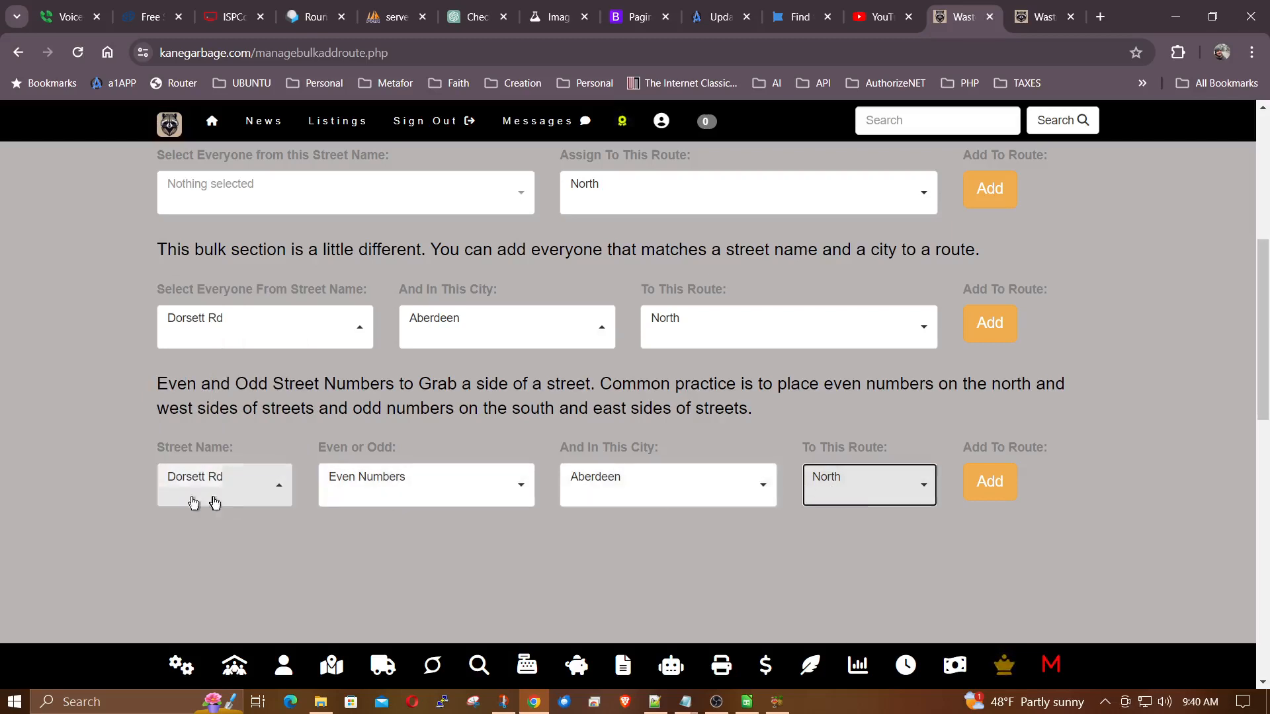
Set the Dorsett Rd side-of-street assignment to Odd Numbers and the South route.
click(418, 494)
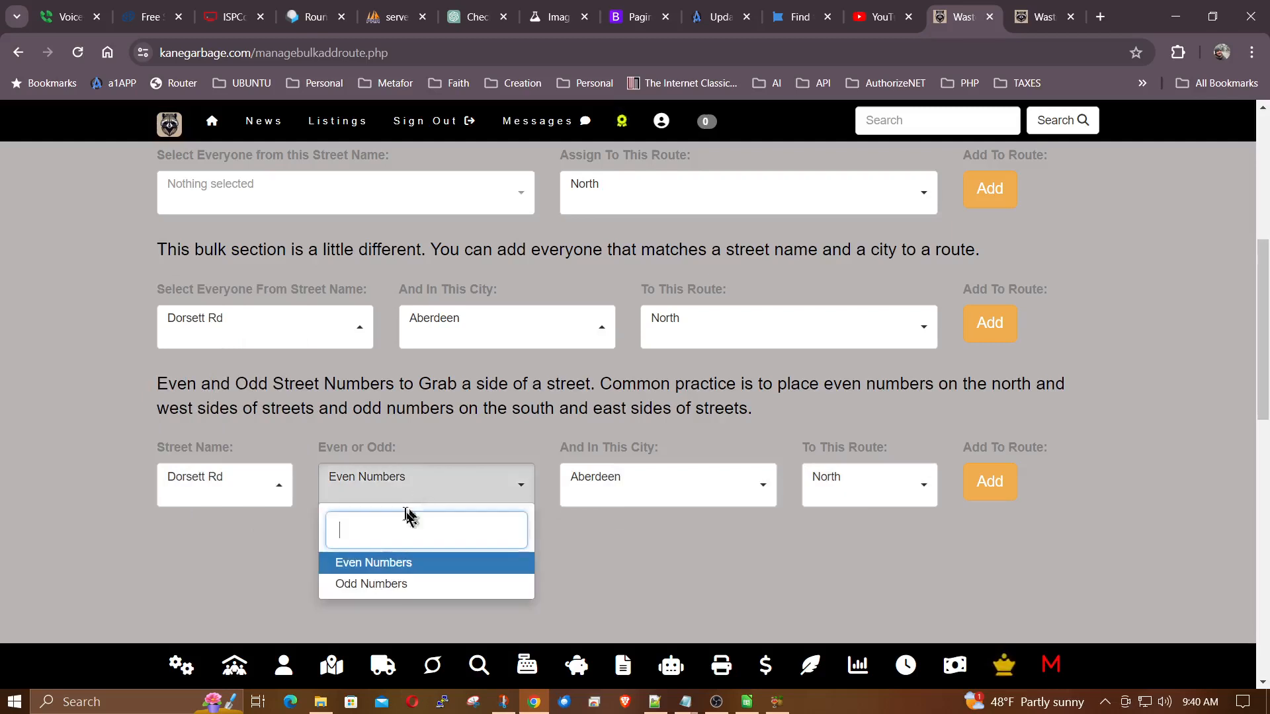
click(379, 586)
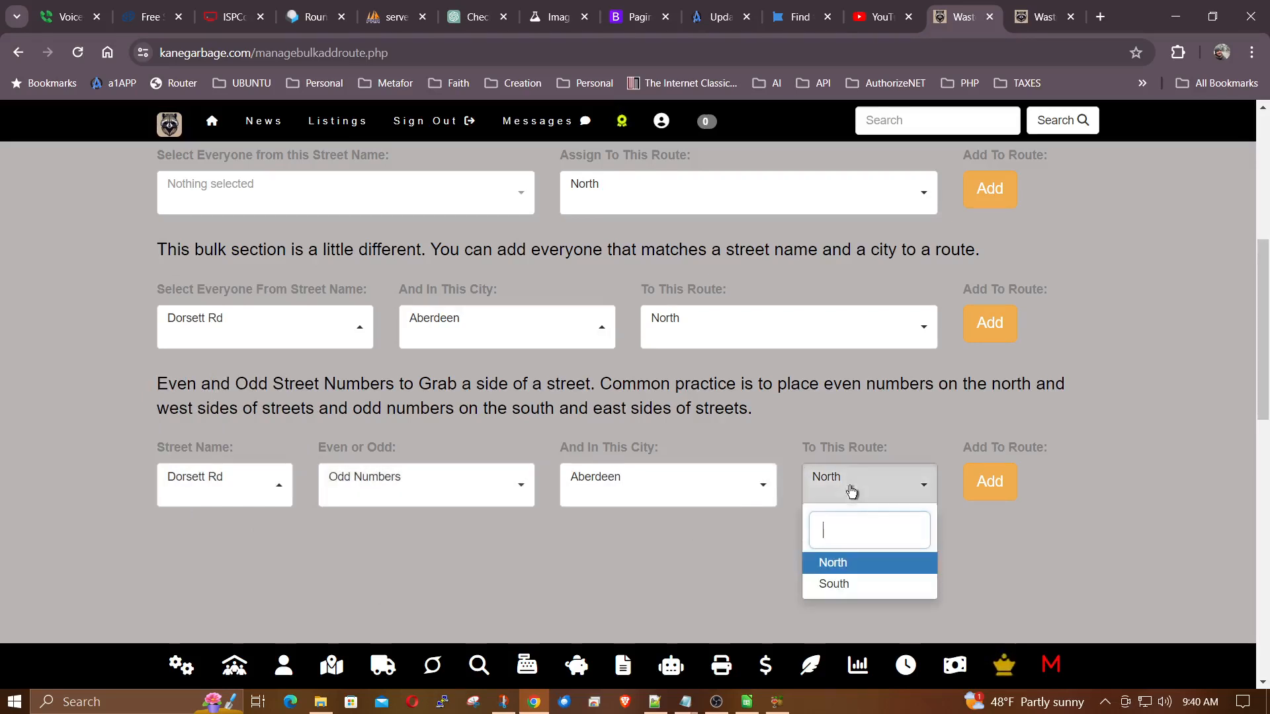
click(834, 583)
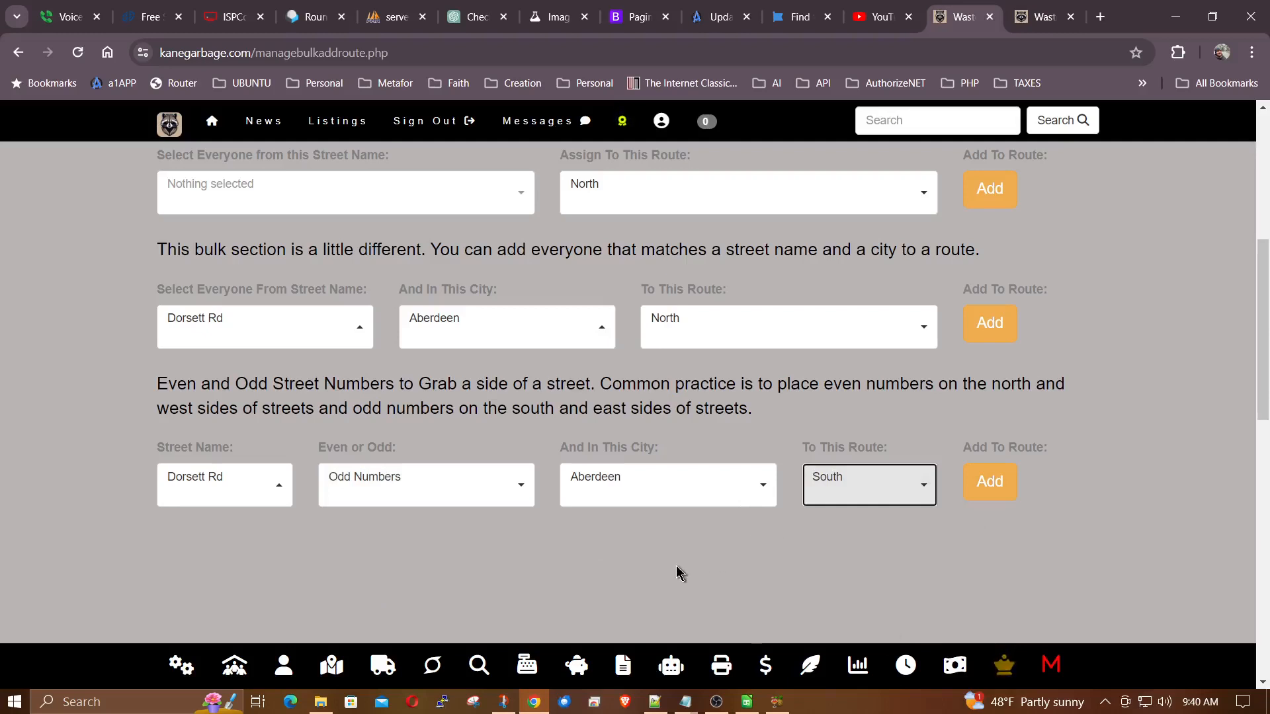
scroll(1065, 419, up, 6)
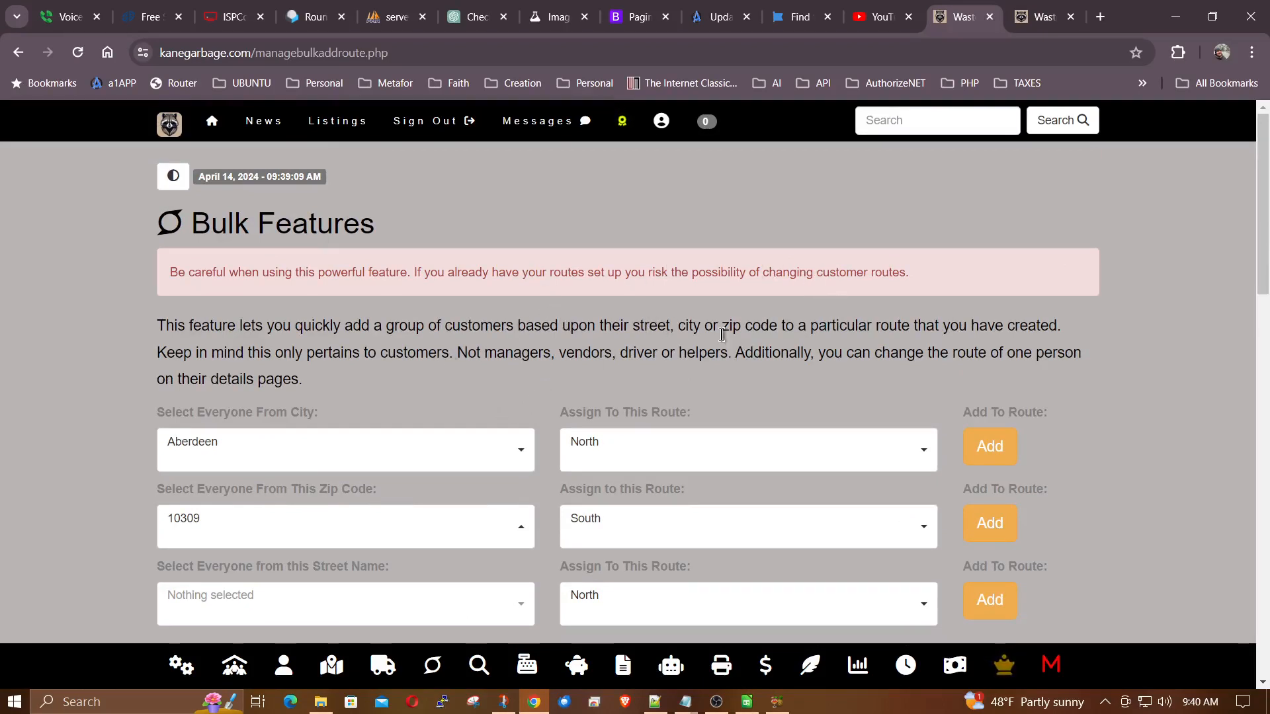
scroll(574, 329, down, 1)
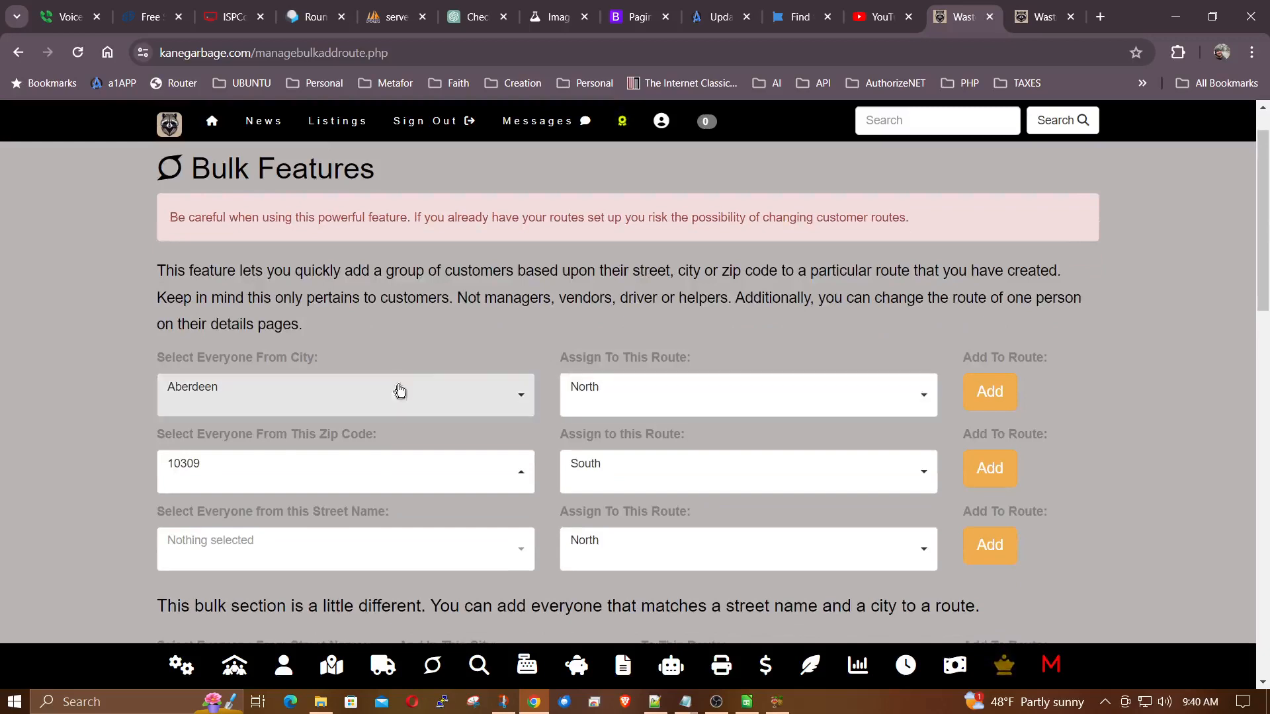
mouse_move(565, 357)
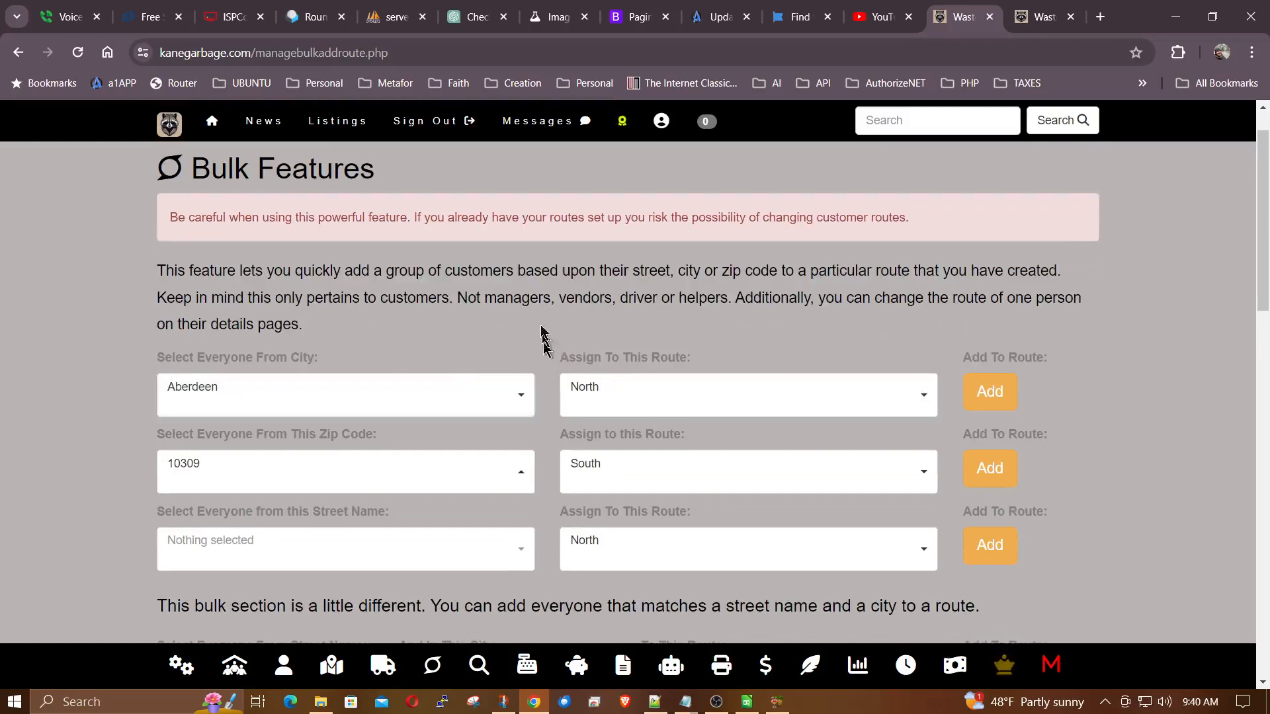
scroll(539, 269, down, 1)
scroll(534, 266, up, 2)
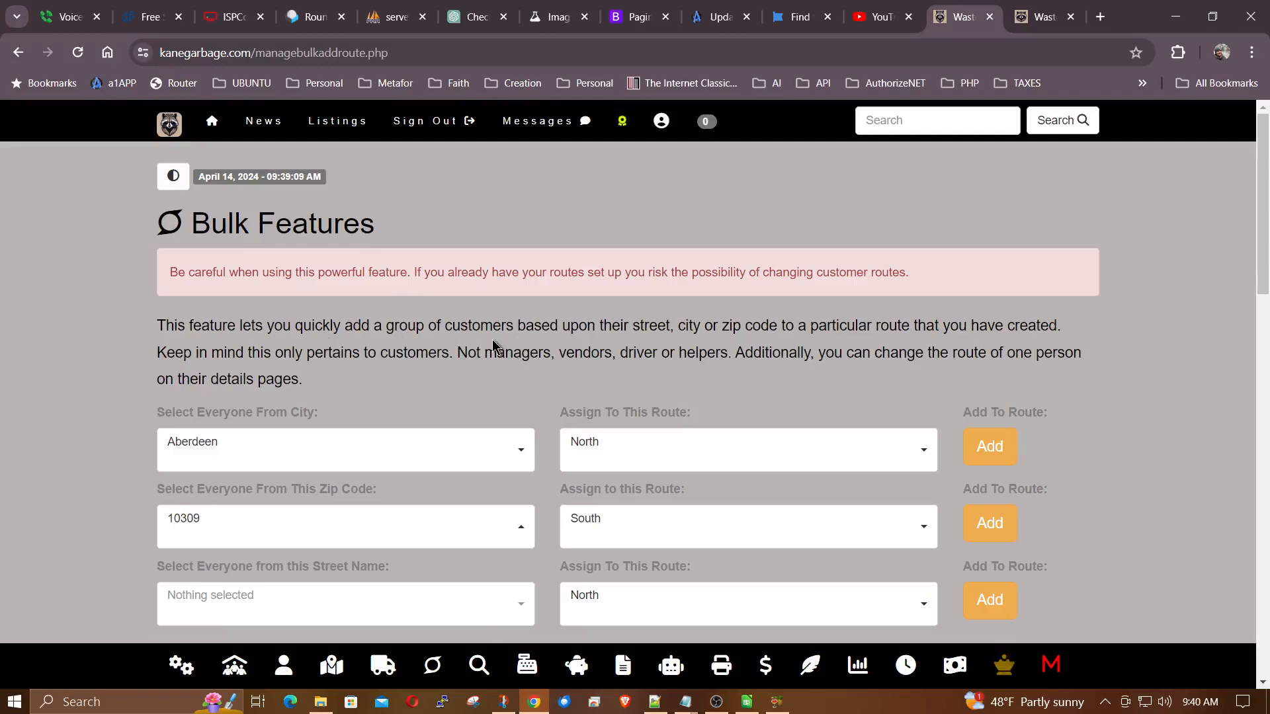
scroll(492, 340, down, 1)
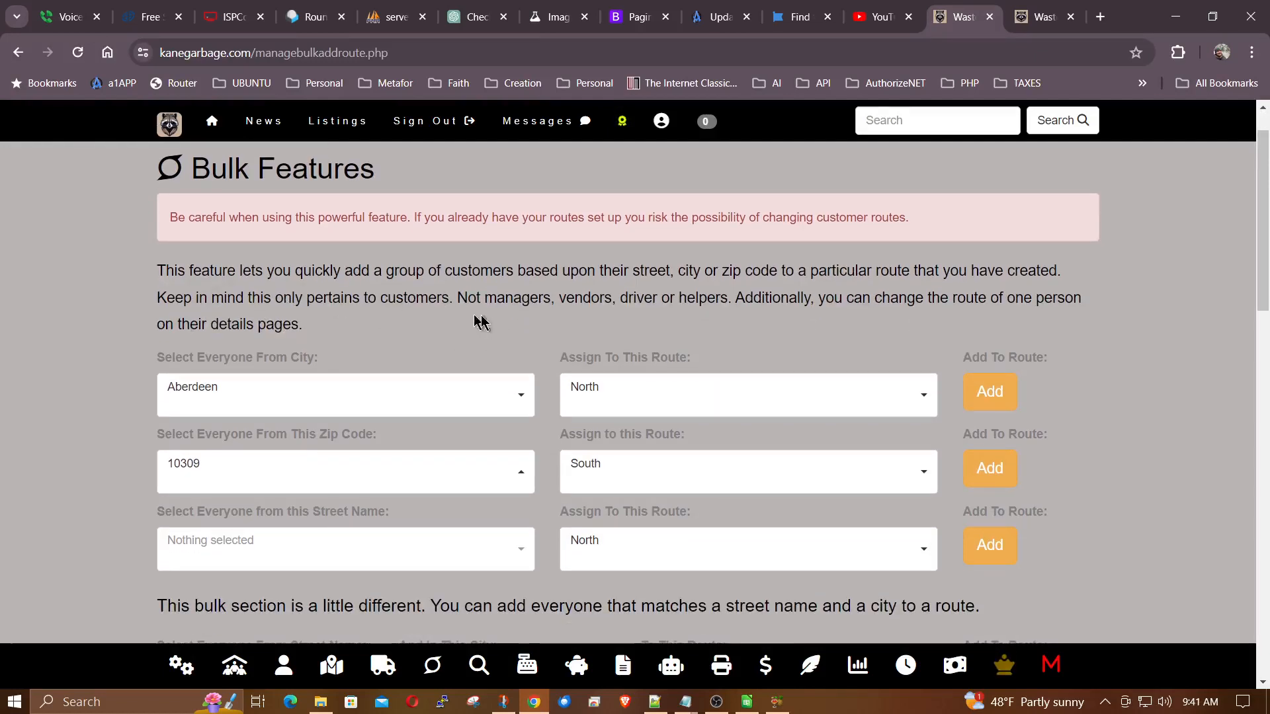
scroll(540, 324, down, 1)
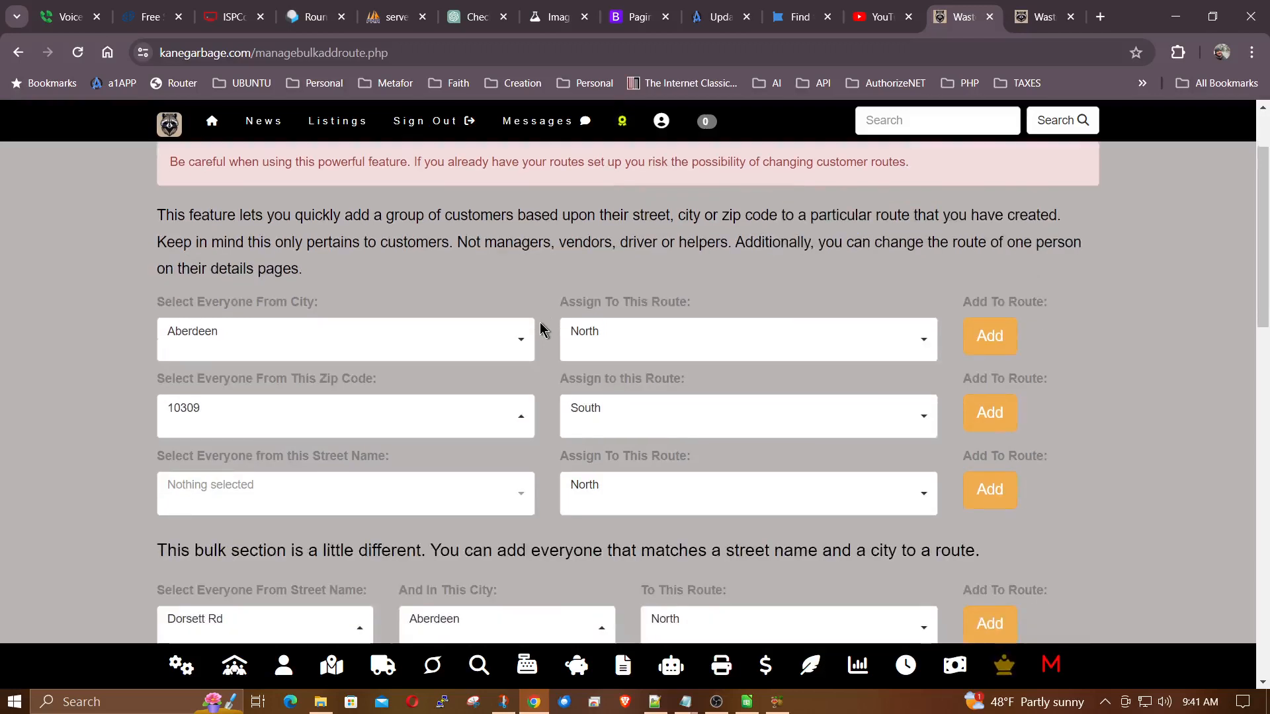